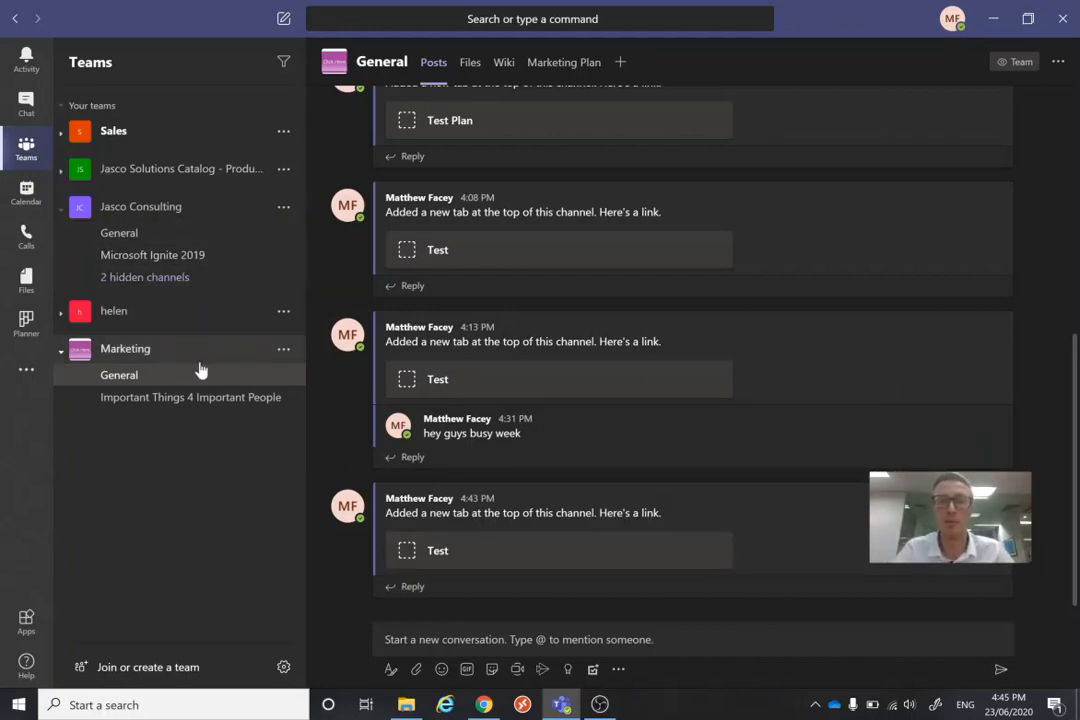
Add a Planner tab with a new plan named "test" to the Marketing team's General channel
{"action": "left_click", "coordinate": [621, 64]}
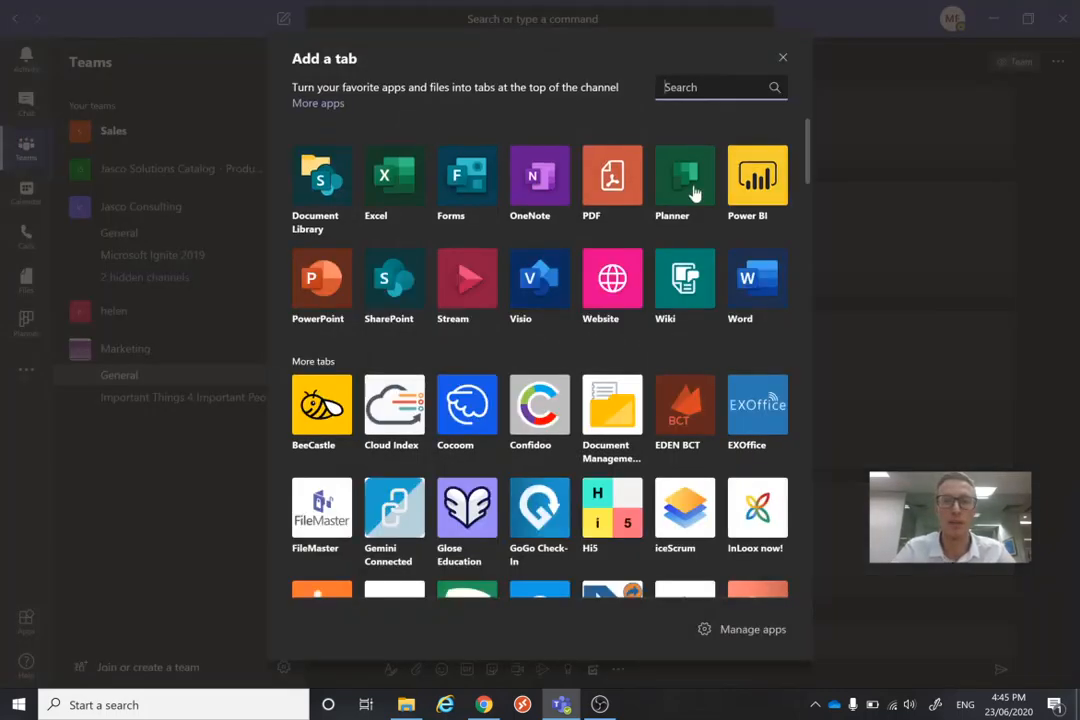
{"action": "left_click", "coordinate": [690, 190]}
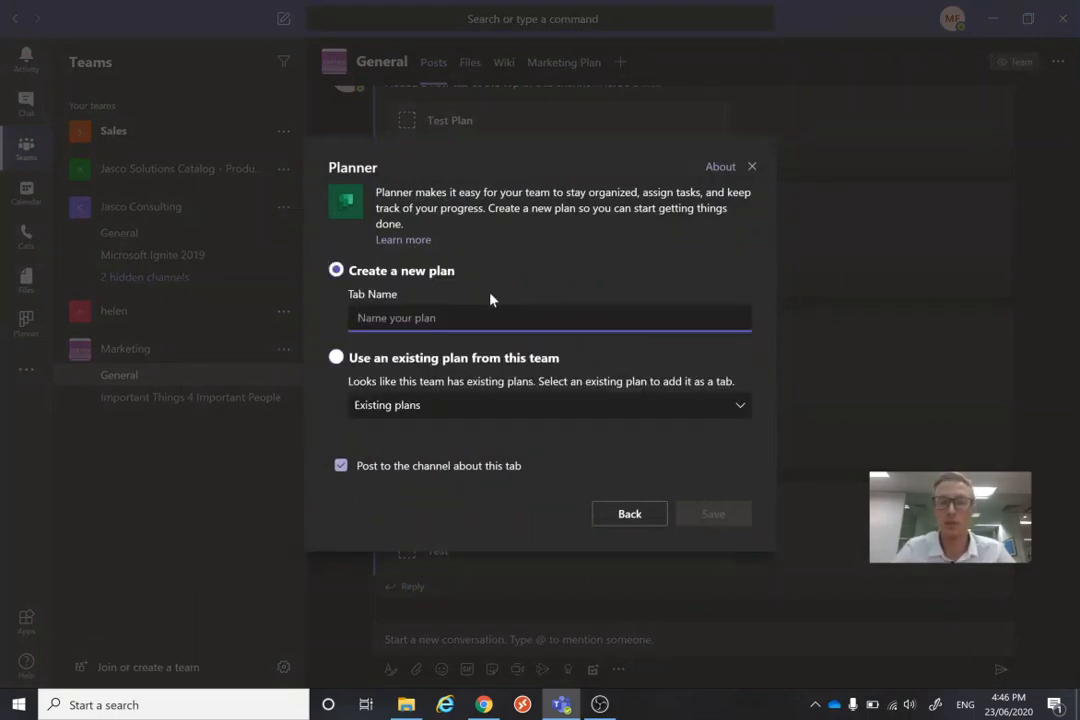
{"action": "type", "text": "test"}
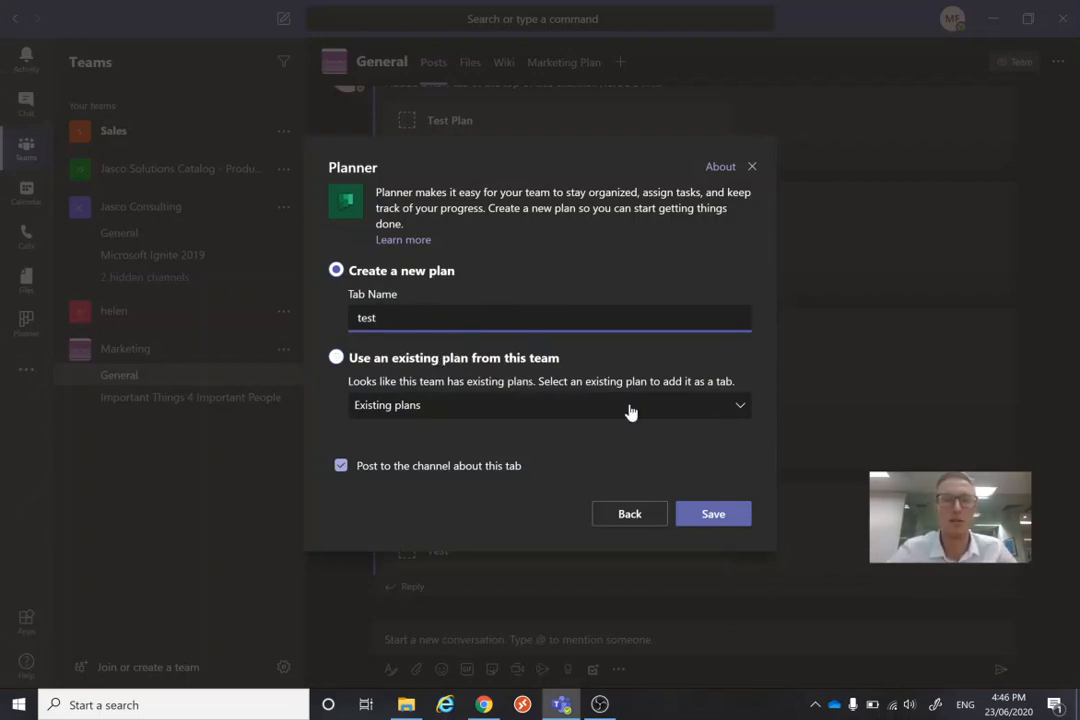
{"action": "left_click", "coordinate": [701, 511]}
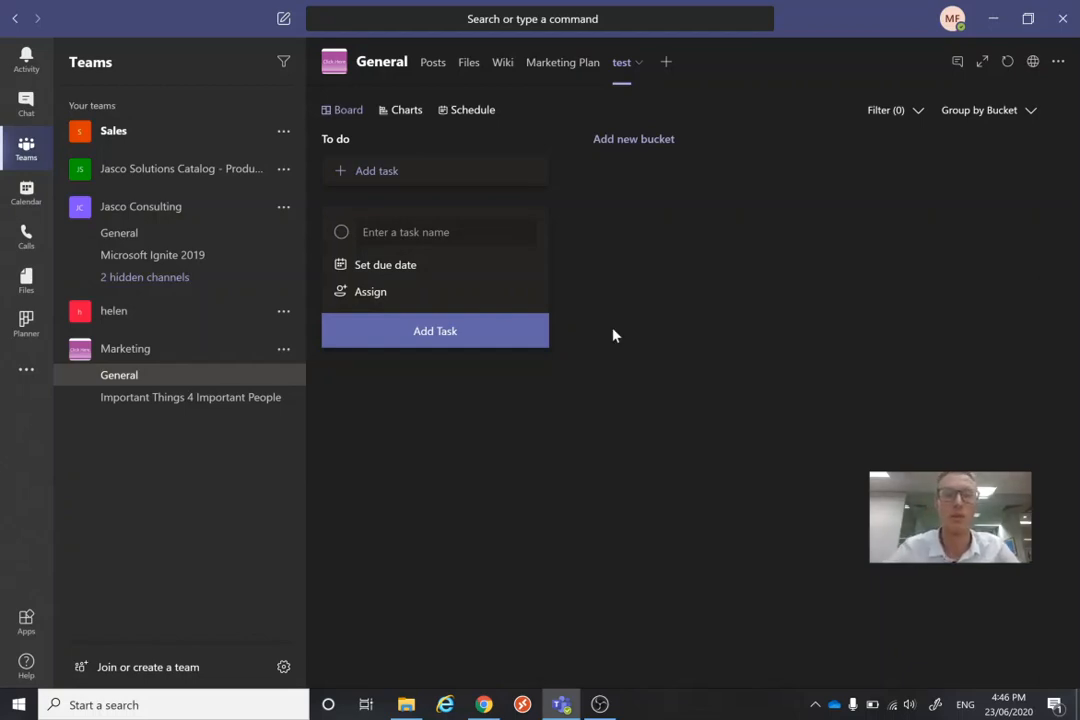
Add a task "open teams" to the To do bucket, due 06/24 and assigned to the signed-in account's owner
{"action": "left_click", "coordinate": [448, 232]}
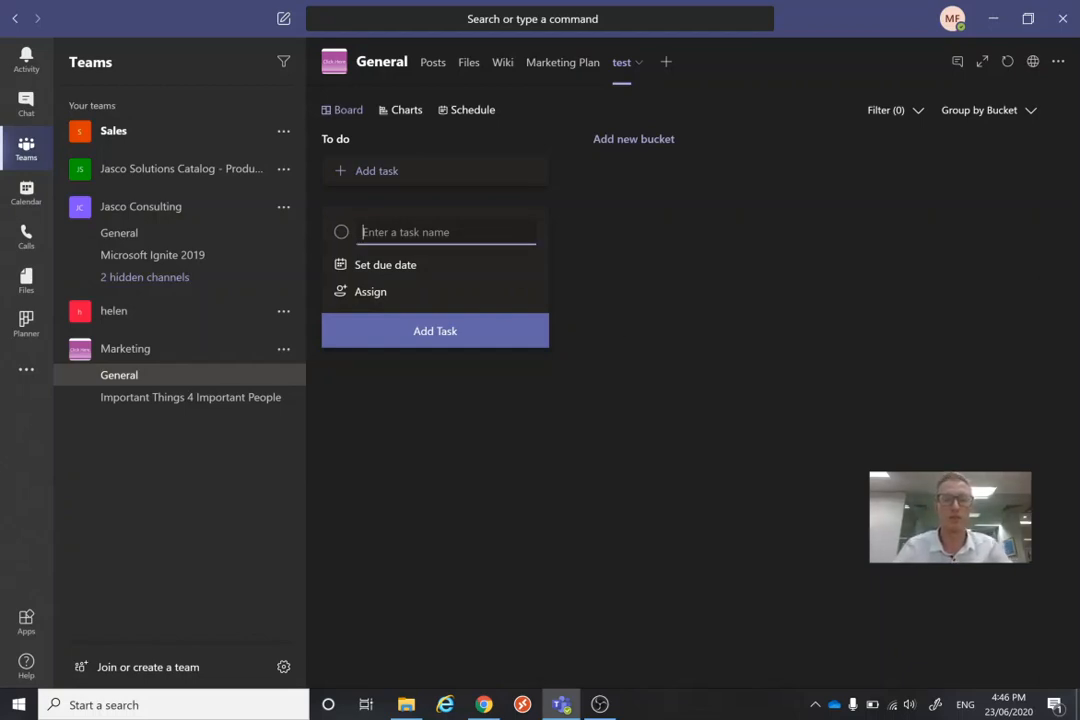
{"action": "type", "text": "open teams"}
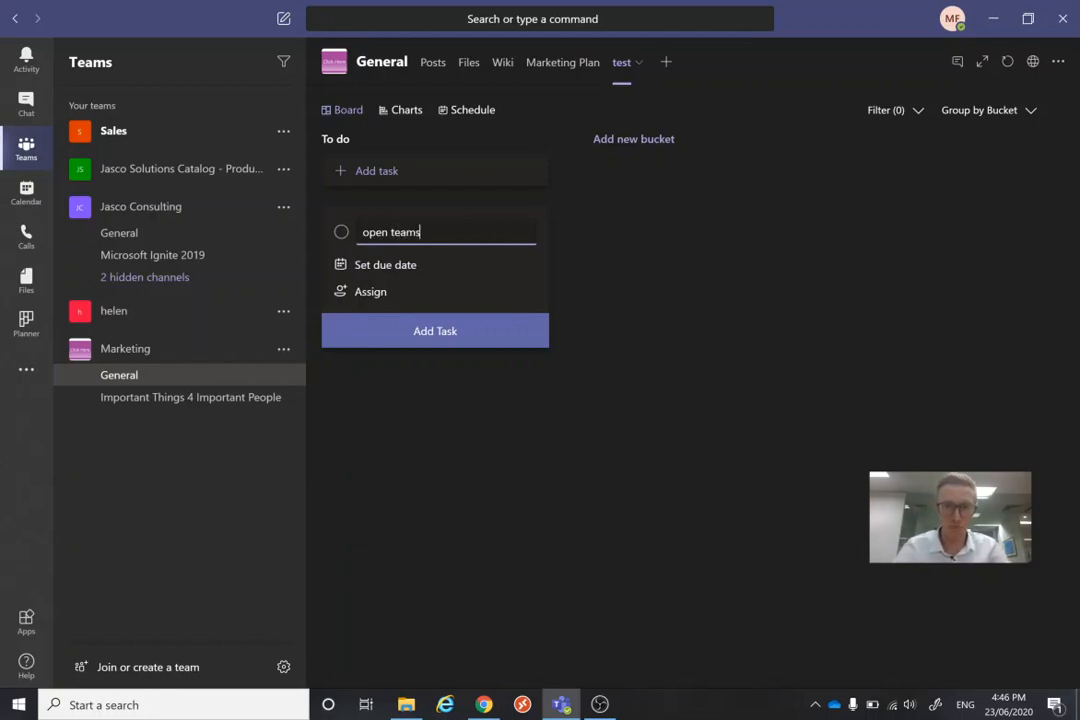
{"action": "left_click", "coordinate": [436, 263]}
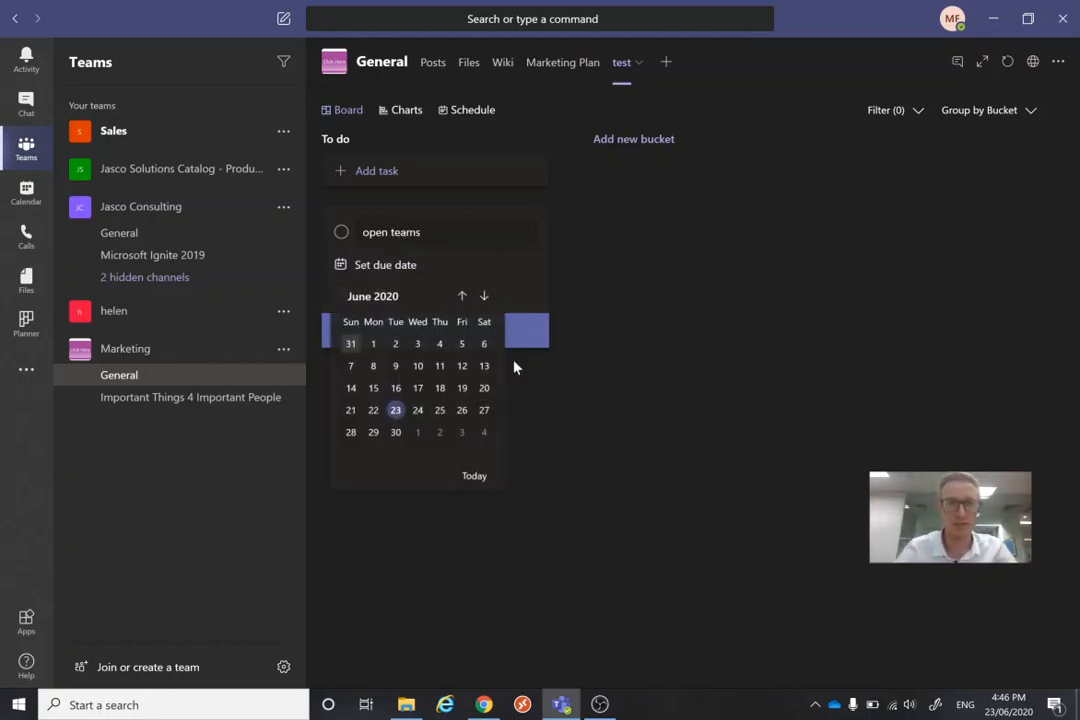
{"action": "left_click", "coordinate": [418, 410]}
{"action": "left_click", "coordinate": [386, 298]}
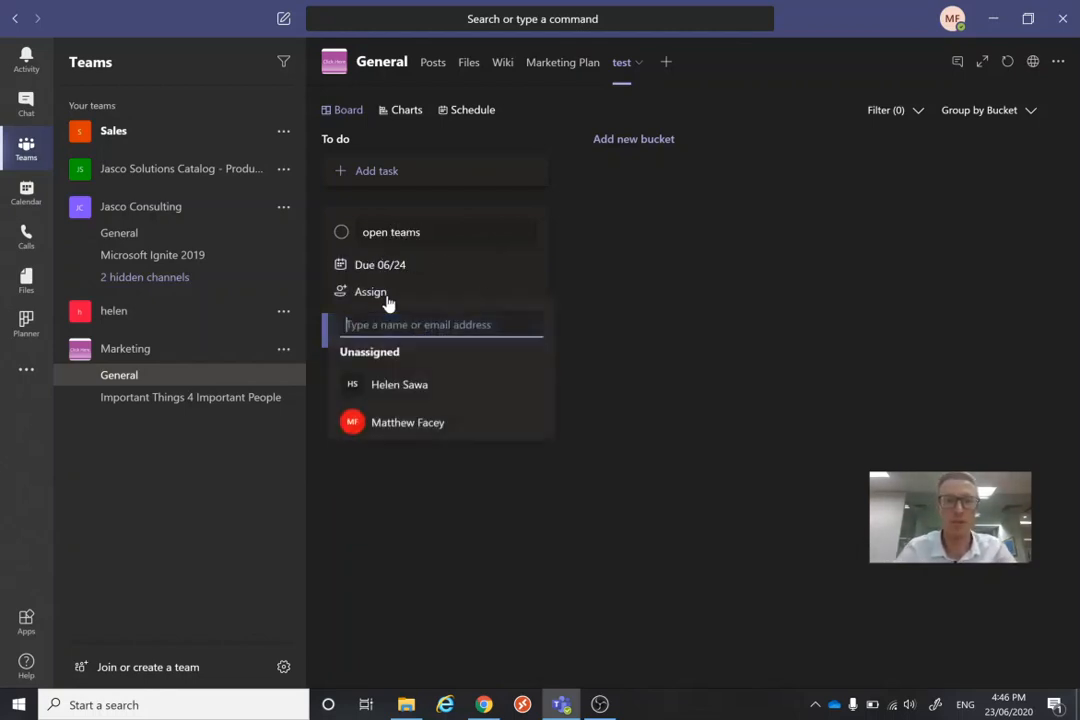
{"action": "left_click", "coordinate": [410, 424]}
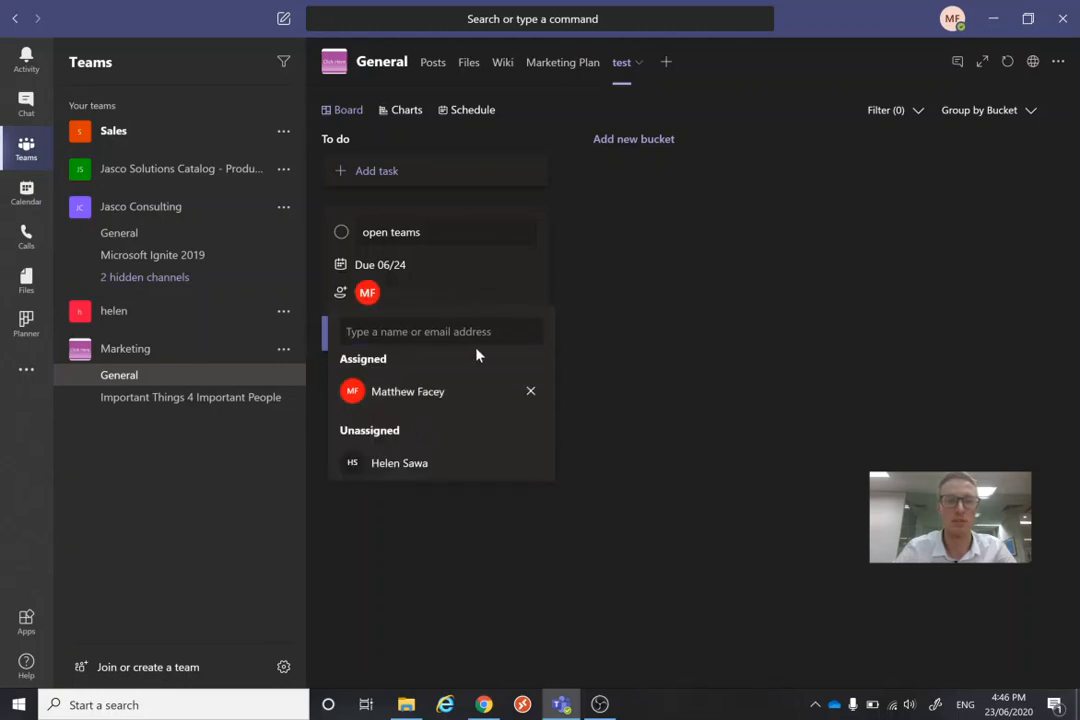
{"action": "left_click", "coordinate": [648, 333]}
{"action": "left_click", "coordinate": [499, 335]}
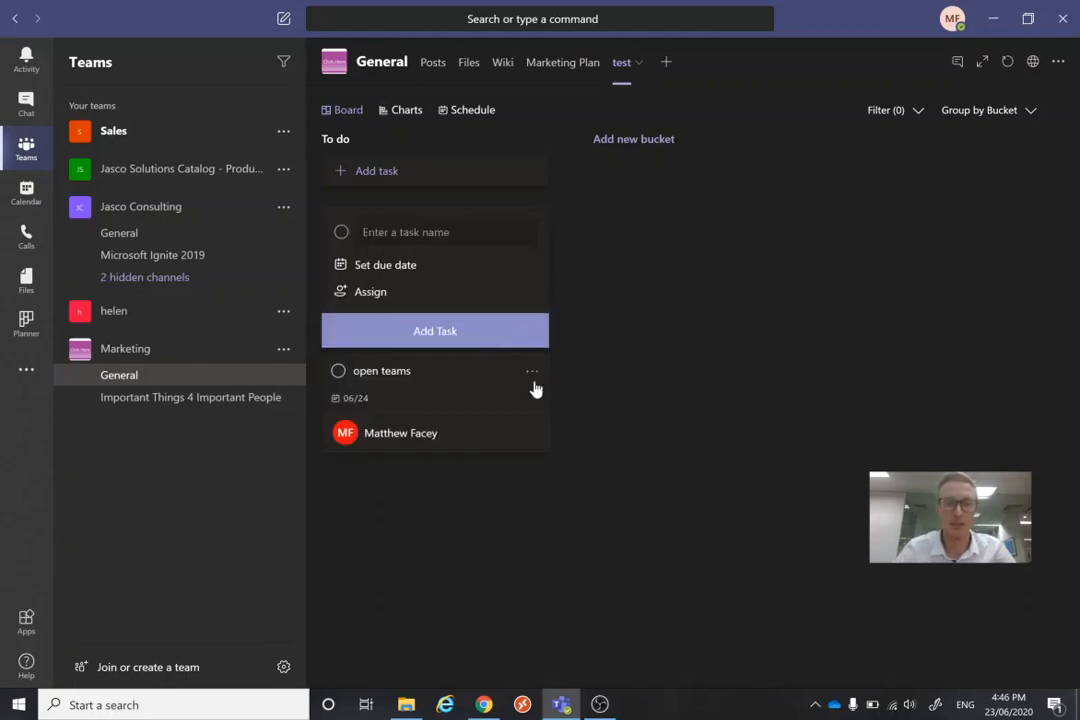
Review the progress options of the "open teams" task and set its priority to Urgent
{"action": "left_click", "coordinate": [497, 383]}
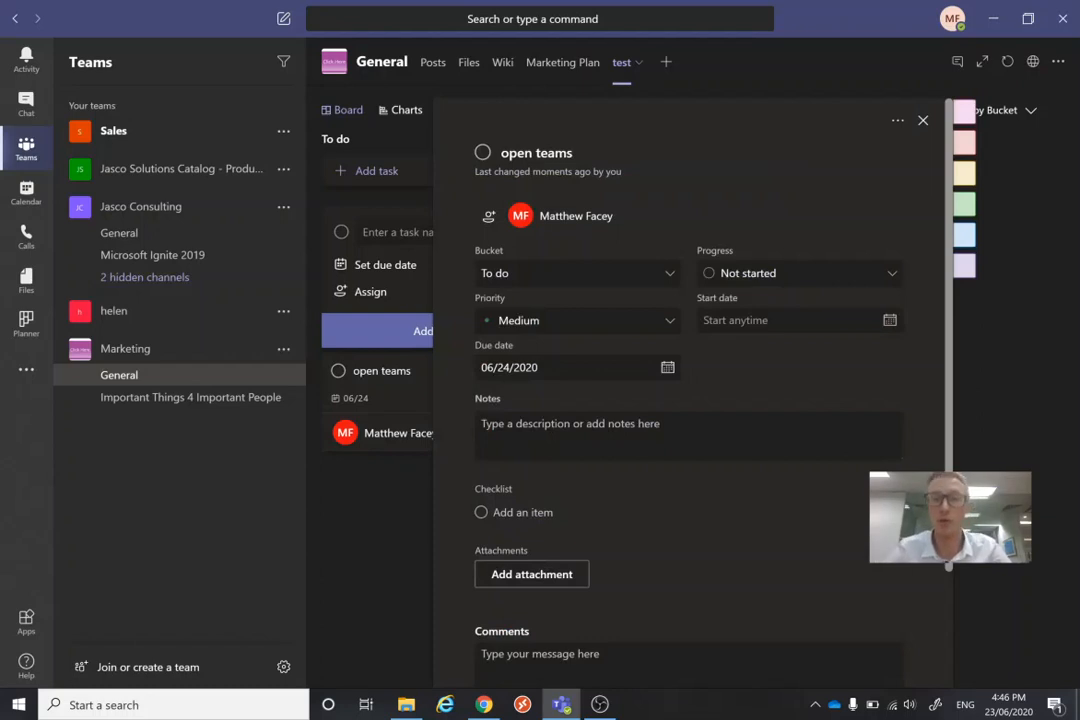
{"action": "left_click", "coordinate": [772, 277]}
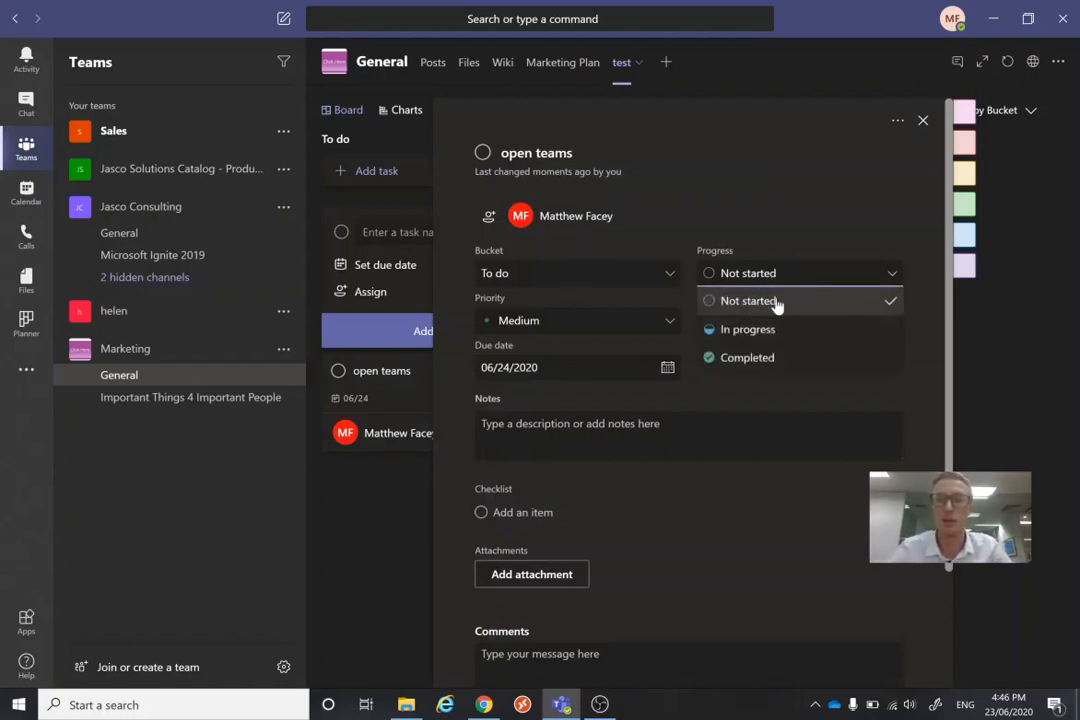
{"action": "left_click", "coordinate": [768, 380]}
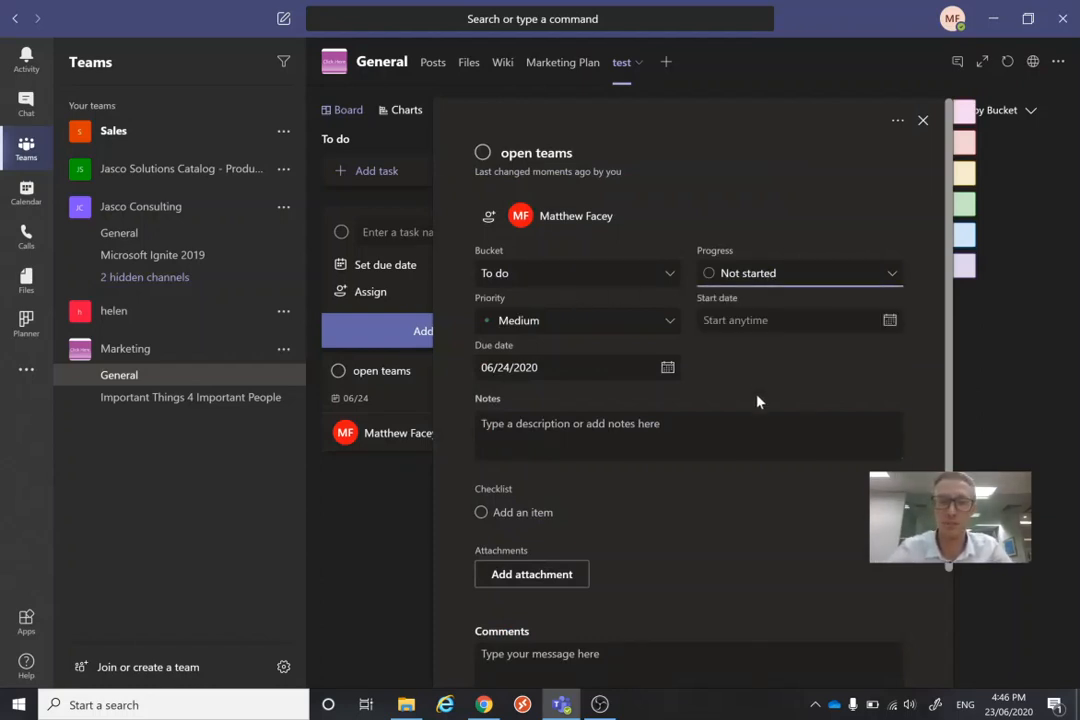
{"action": "left_click", "coordinate": [622, 322]}
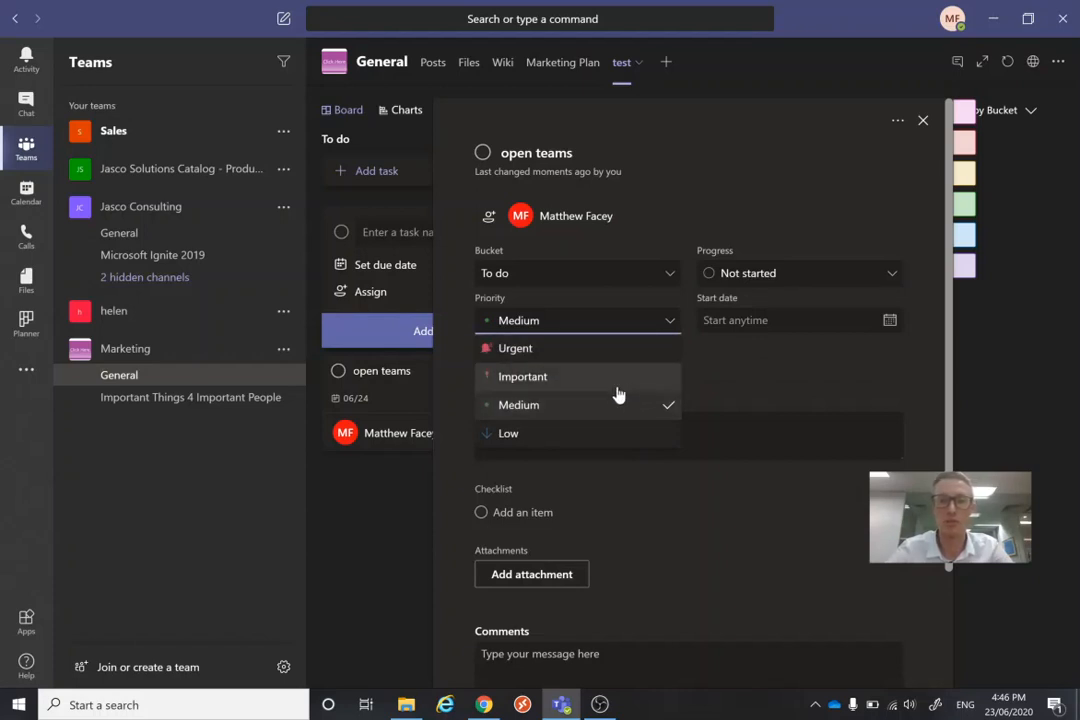
{"action": "left_click", "coordinate": [604, 358]}
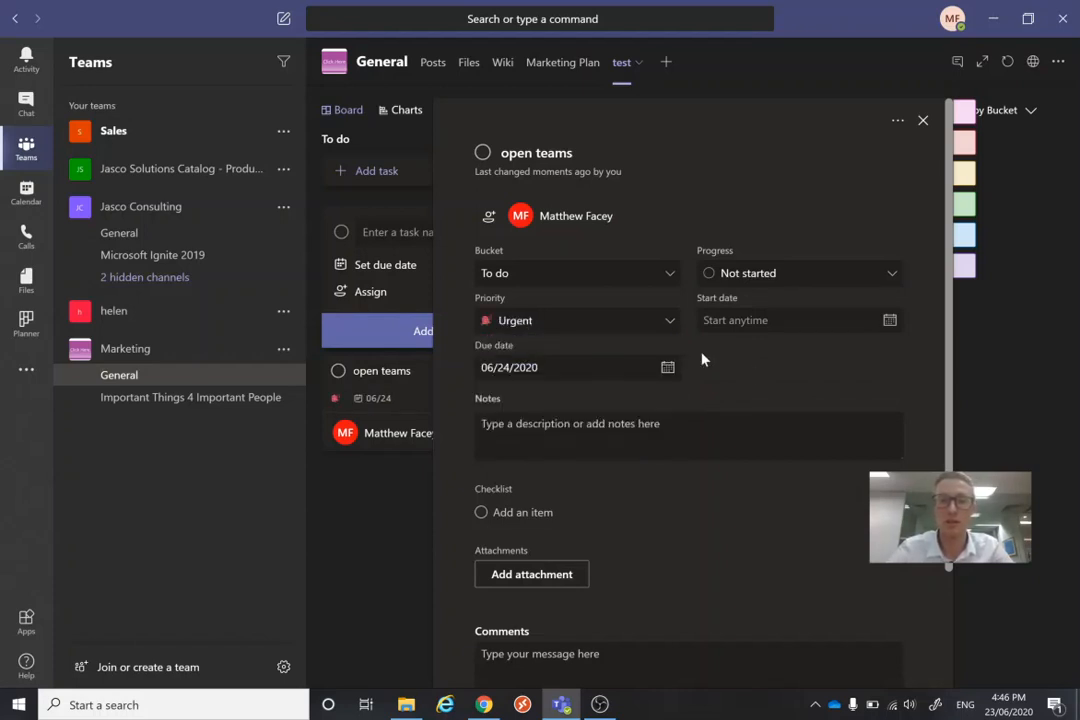
Write the note "quick" in the "open teams" task and have it shown on the card
{"action": "left_click", "coordinate": [598, 432]}
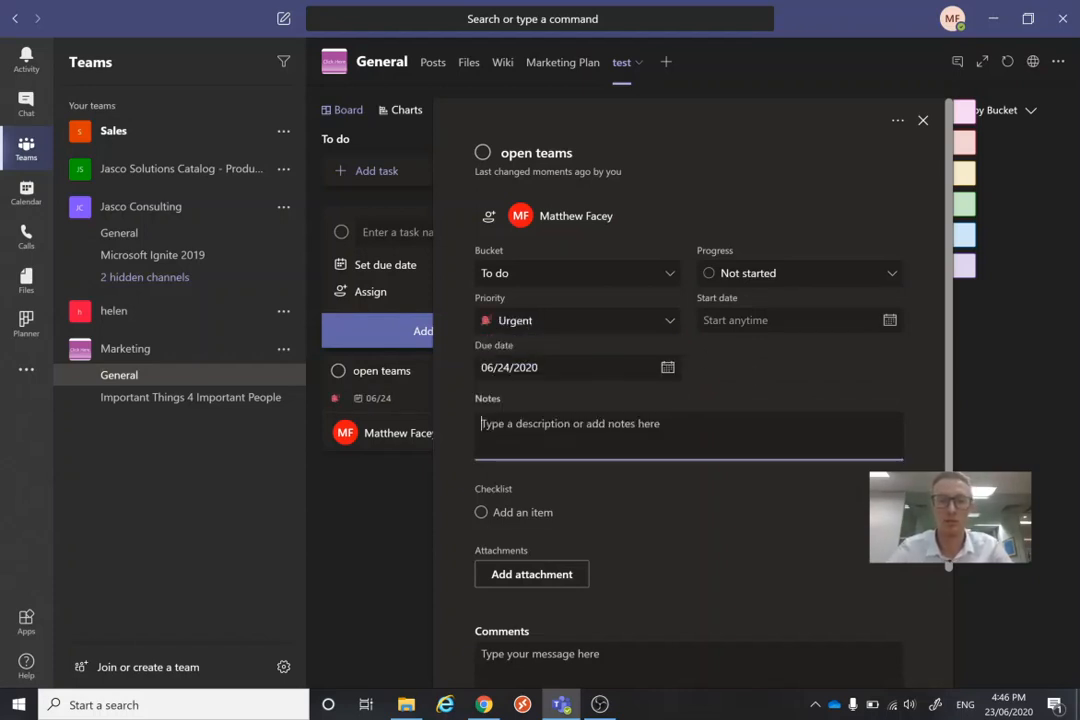
{"action": "type", "text": "quick"}
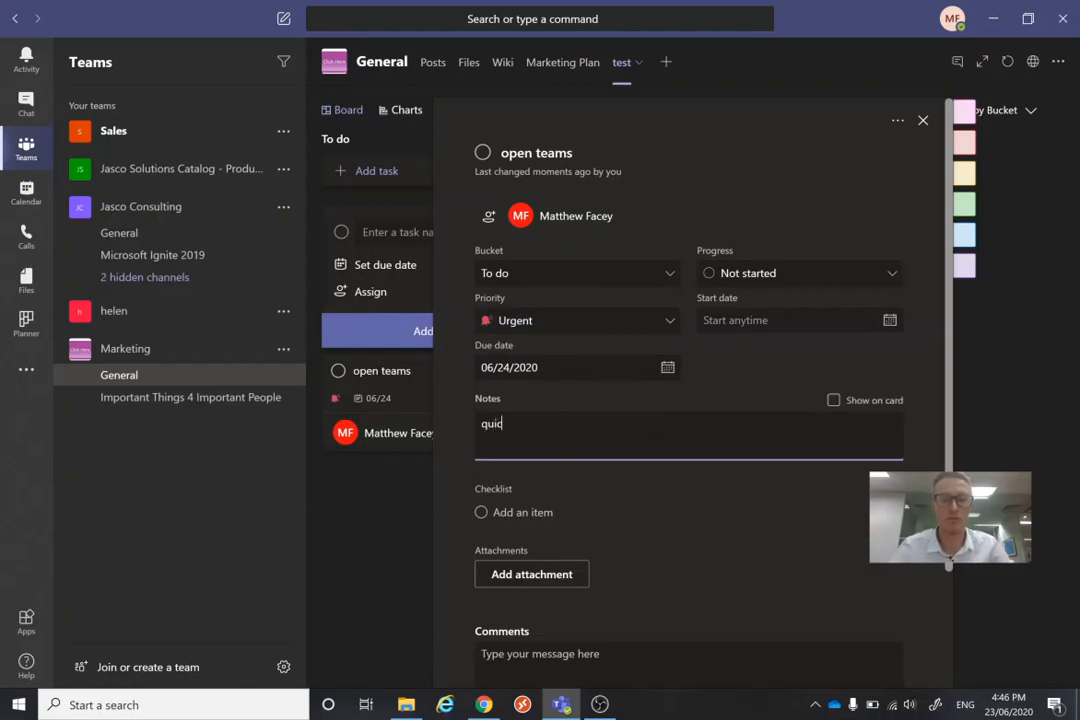
{"action": "left_click", "coordinate": [848, 401]}
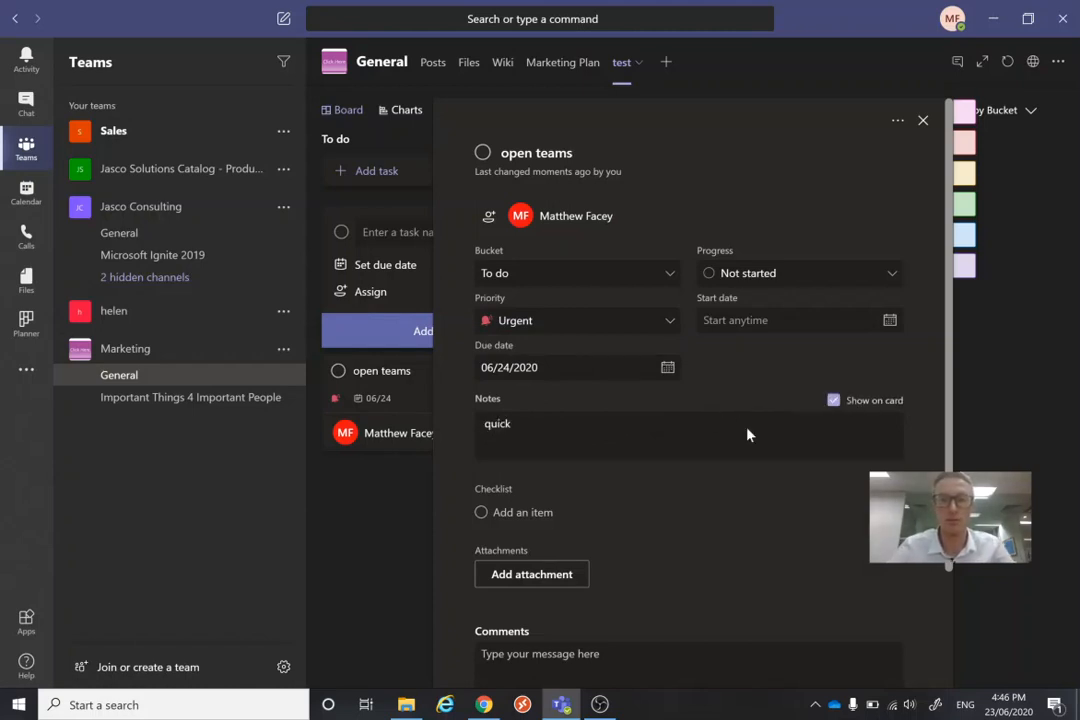
Add the checklist items "open" and "close" to the "open teams" task and close its details
{"action": "left_click", "coordinate": [600, 513]}
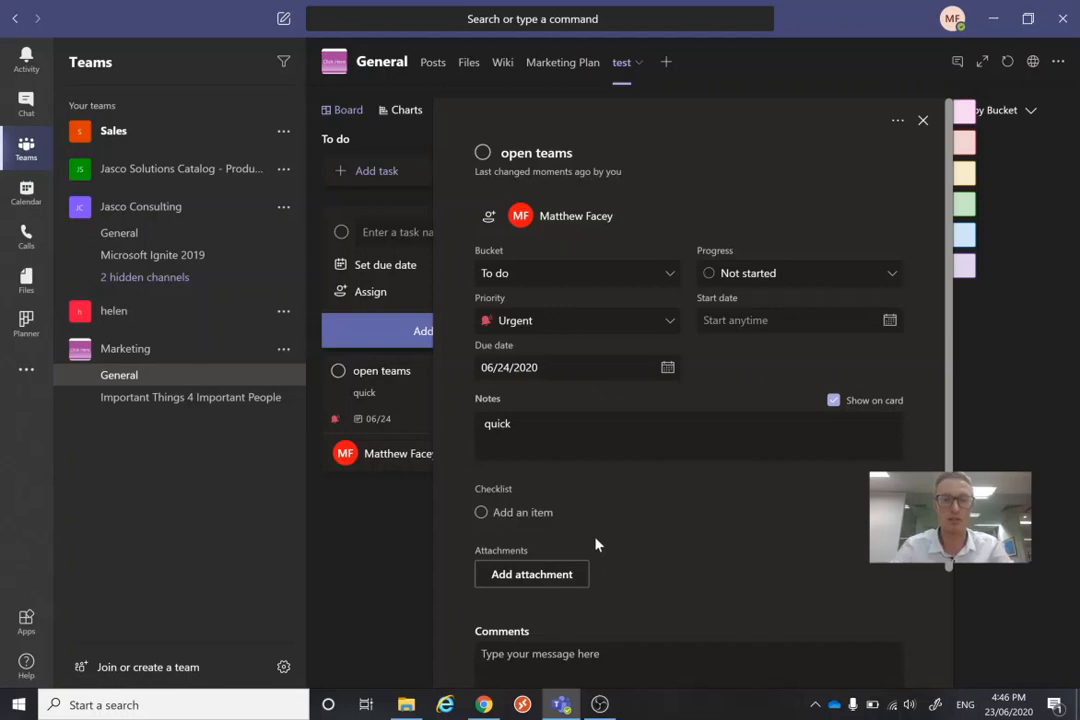
{"action": "type", "text": "open"}
{"action": "key", "text": "Return"}
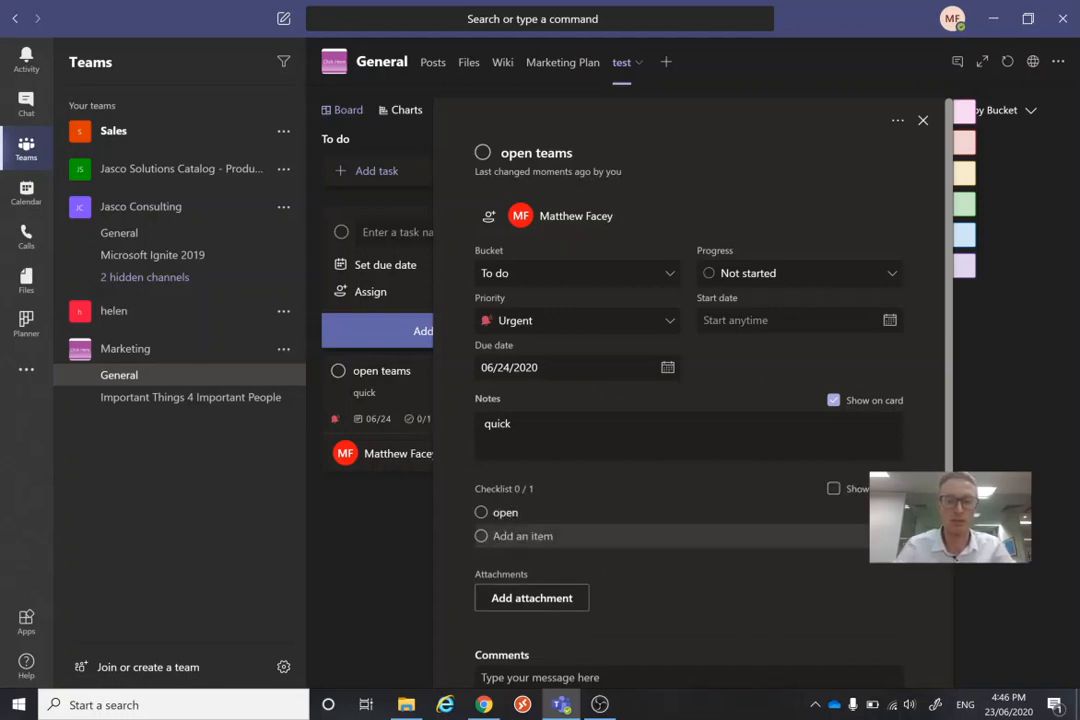
{"action": "type", "text": "close"}
{"action": "key", "text": "Return"}
{"action": "scroll", "coordinate": [684, 654], "scroll_direction": "down", "scroll_amount": 2}
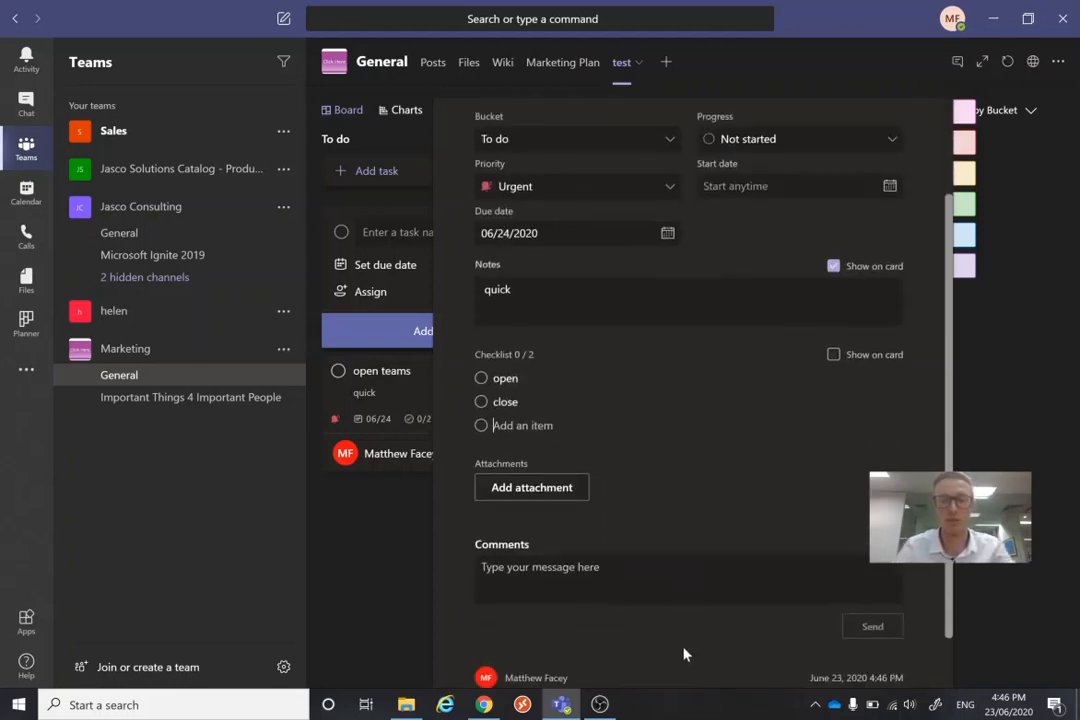
{"action": "left_click", "coordinate": [353, 562]}
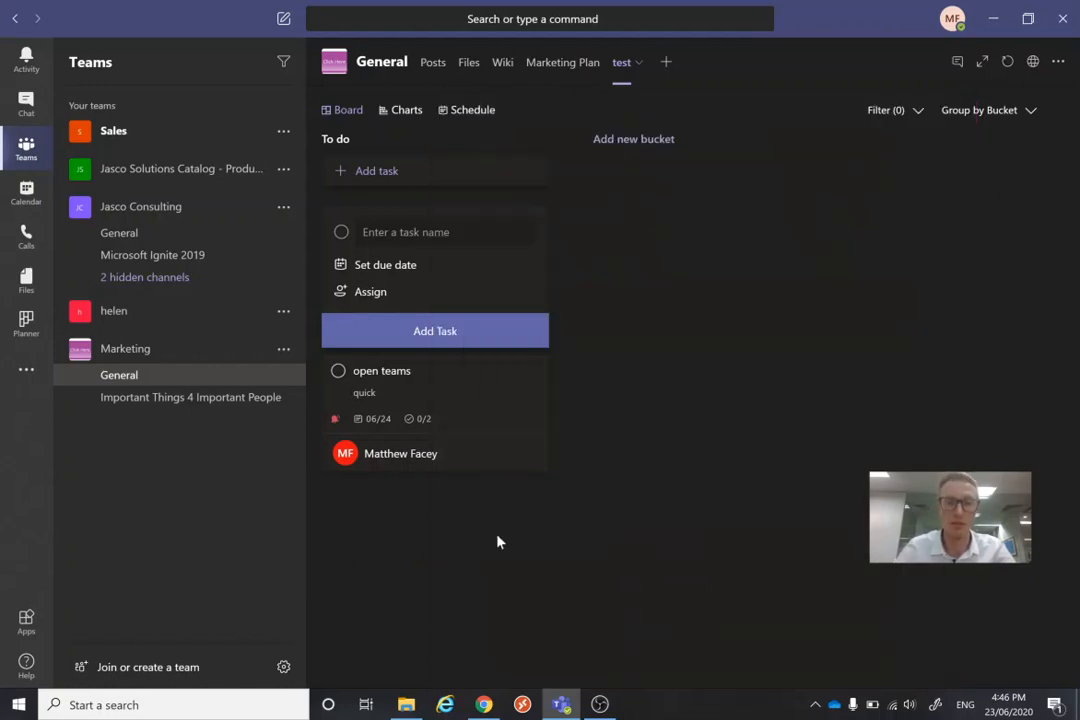
Have the checklist of the "open teams" task shown on its card instead of the note
{"action": "left_click", "coordinate": [437, 386]}
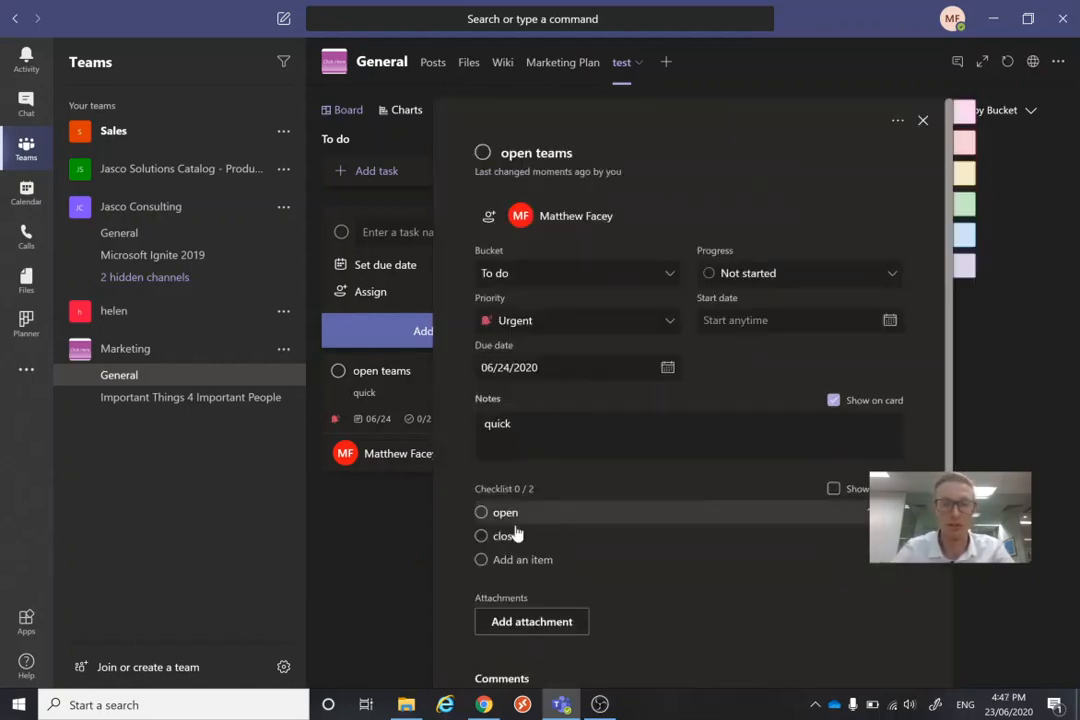
{"action": "left_click", "coordinate": [834, 488]}
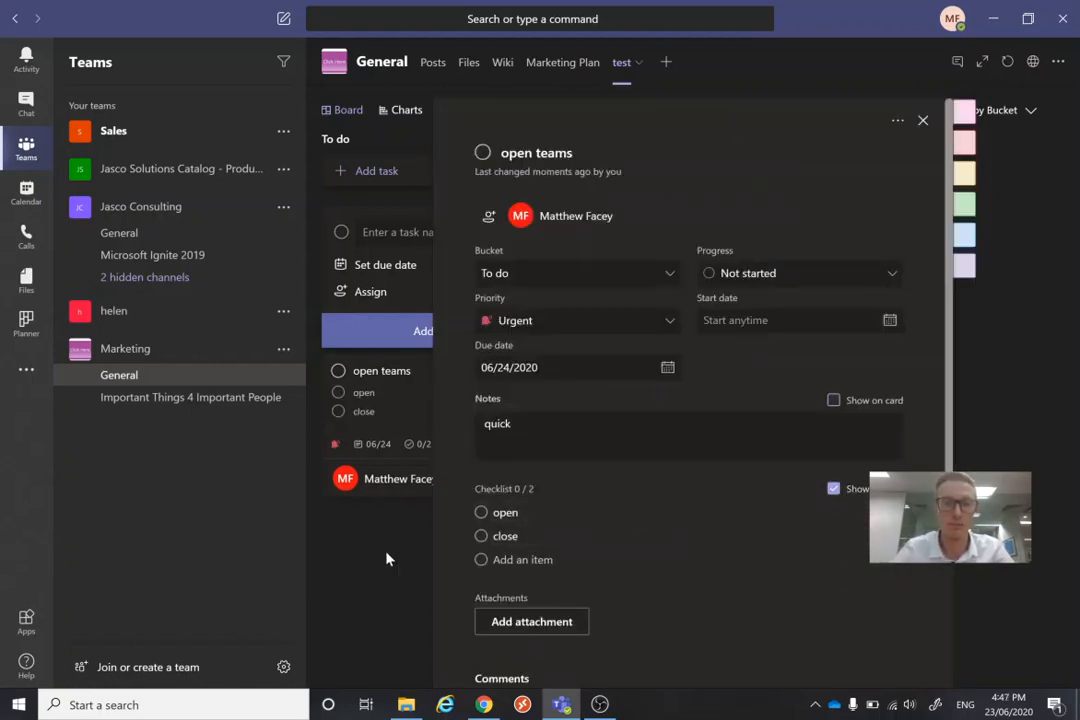
{"action": "left_click", "coordinate": [388, 558]}
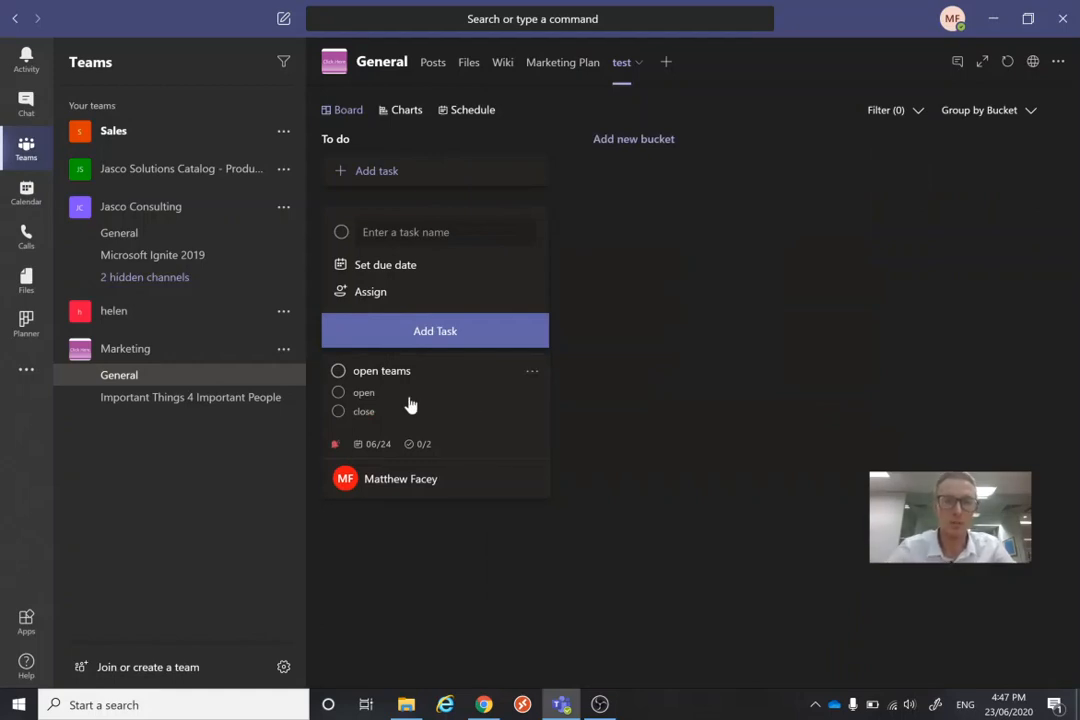
Complete the checklist items "open" and "close" directly on the task card and check them in the task details
{"action": "left_click", "coordinate": [370, 404]}
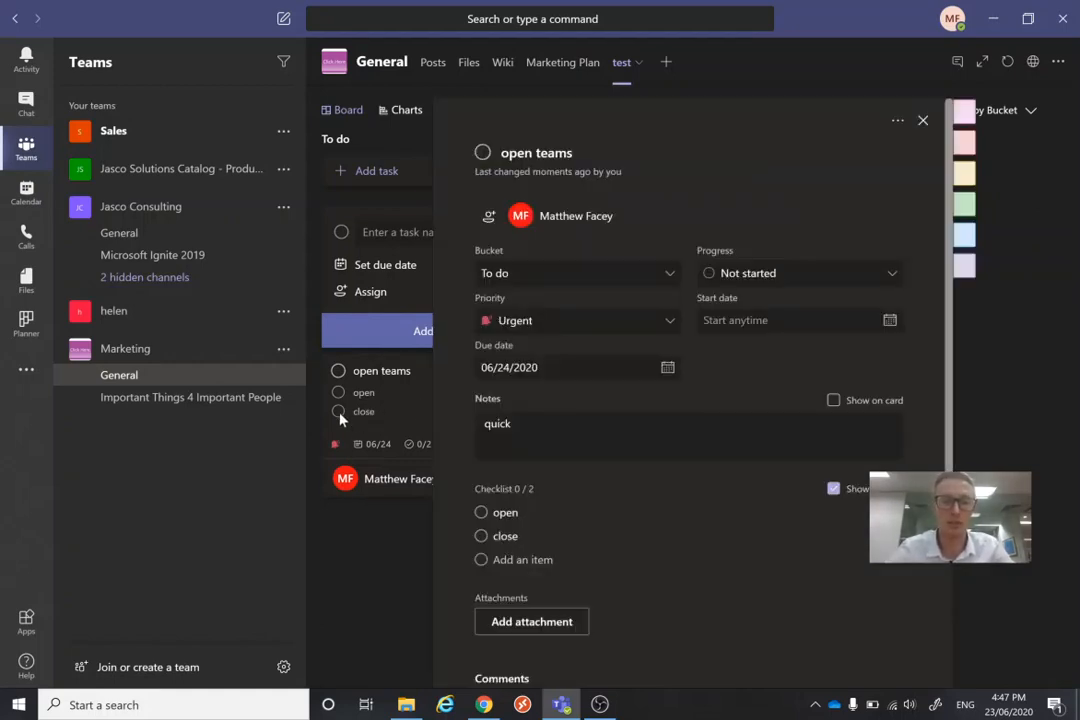
{"action": "left_click", "coordinate": [388, 614]}
{"action": "left_click", "coordinate": [362, 393]}
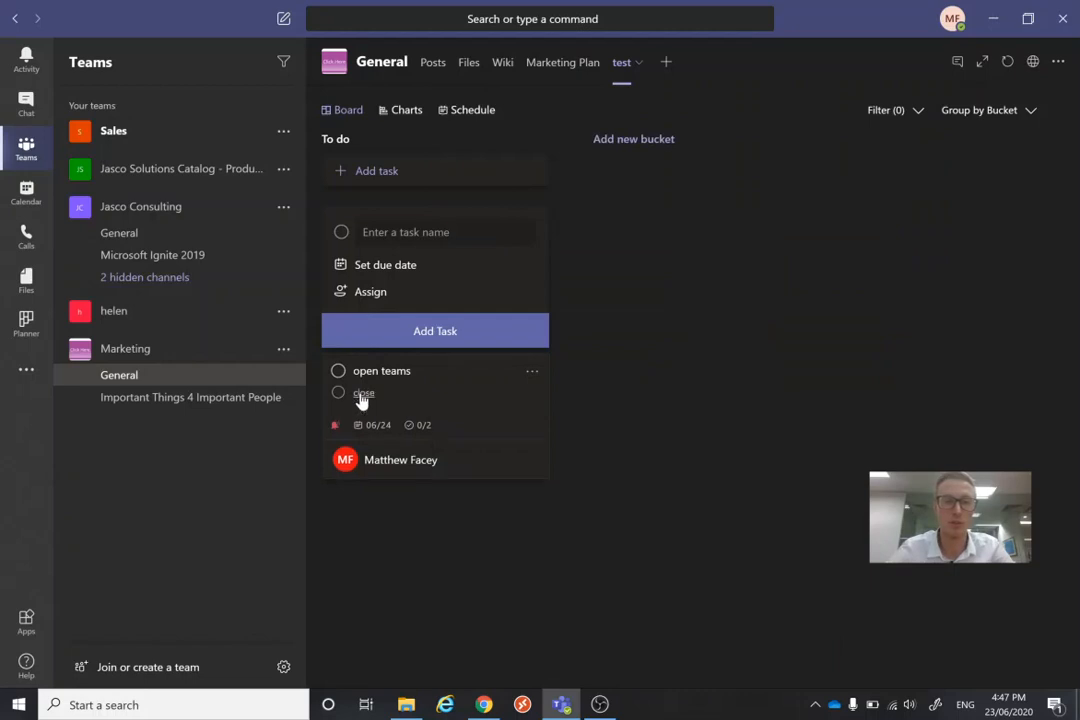
{"action": "left_click", "coordinate": [363, 393]}
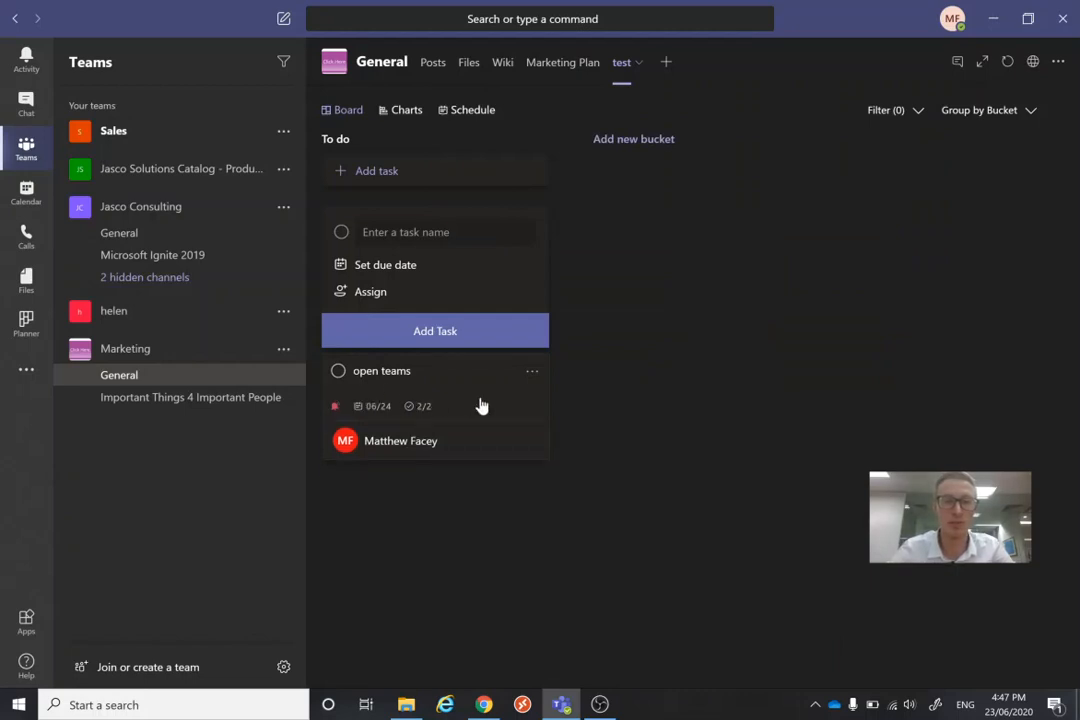
{"action": "left_click", "coordinate": [477, 405]}
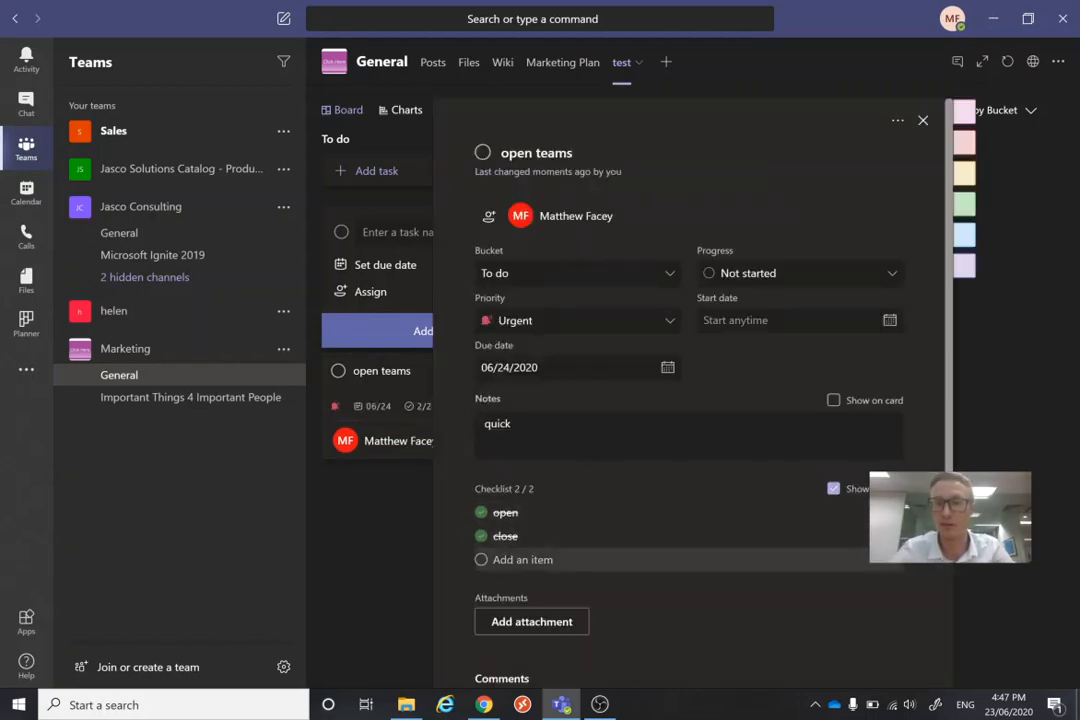
{"action": "left_click", "coordinate": [388, 576]}
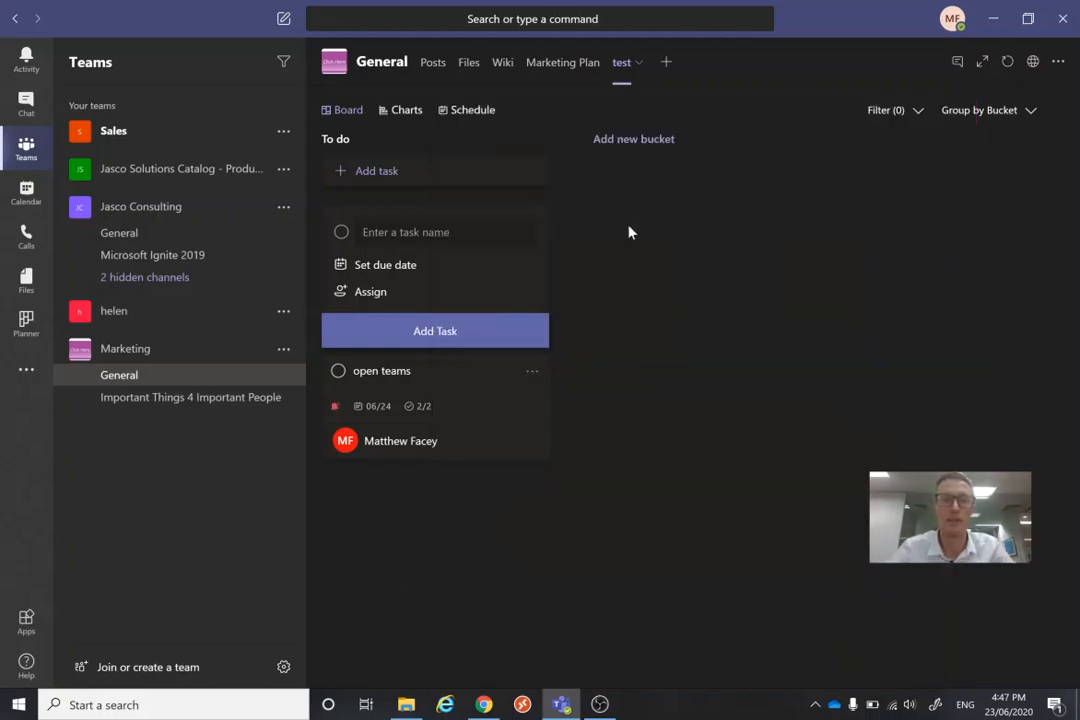
Add two new buckets named "in progress" and "finished" to the plan board
{"action": "left_click", "coordinate": [671, 144]}
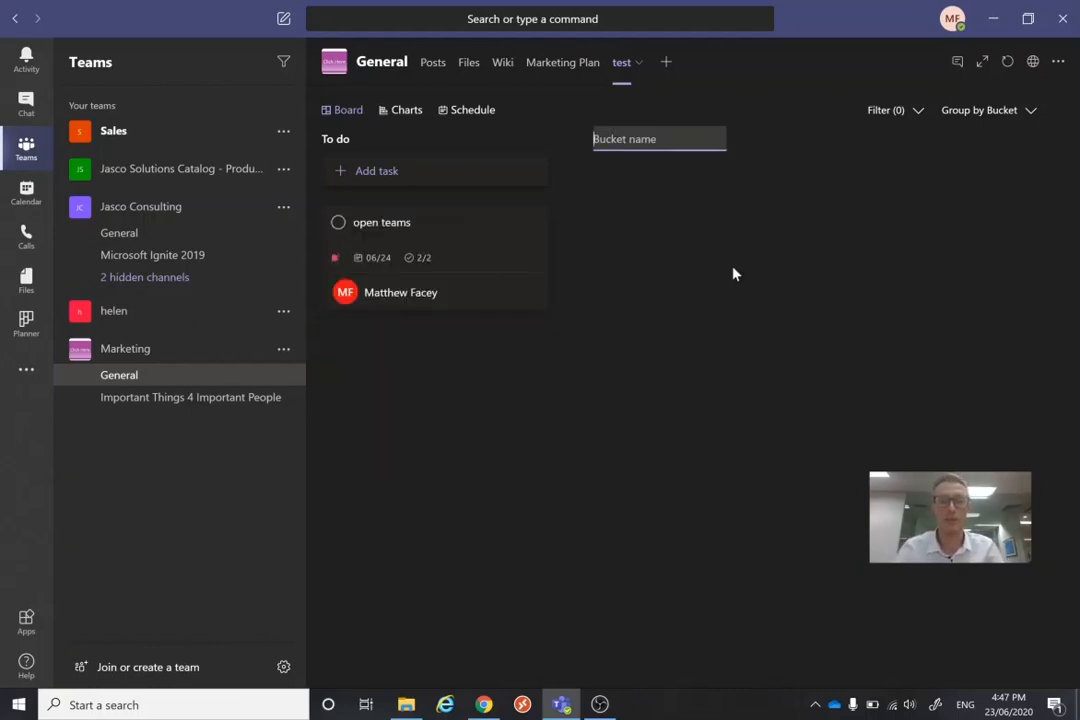
{"action": "type", "text": "in progress"}
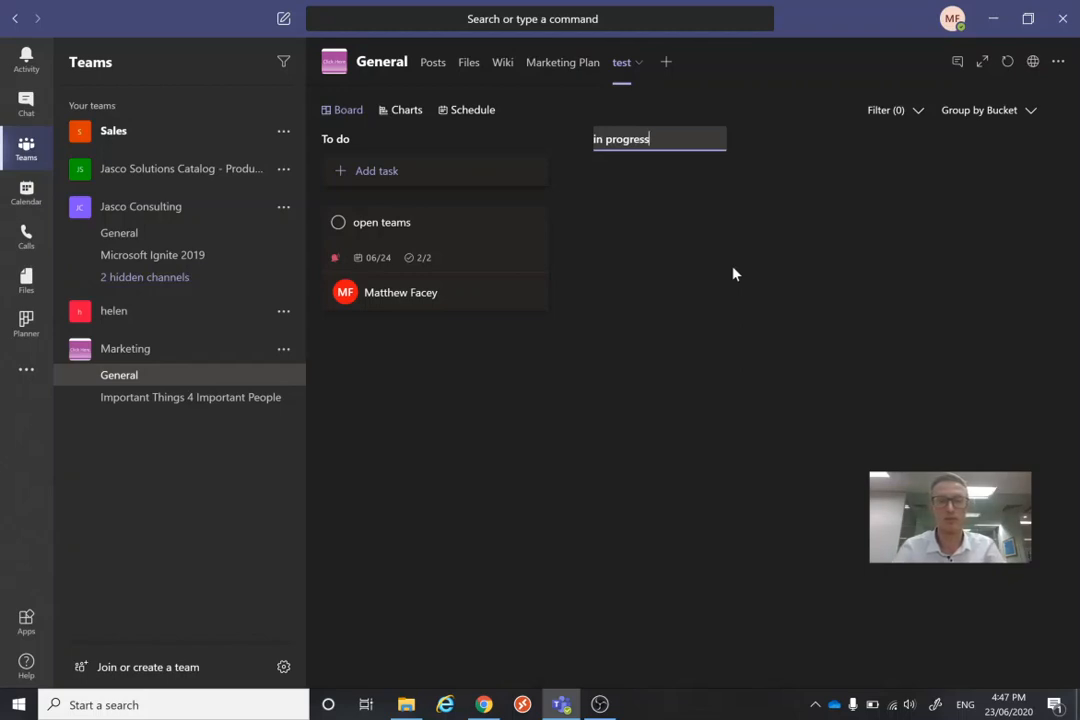
{"action": "key", "text": "Return"}
{"action": "left_click", "coordinate": [898, 155]}
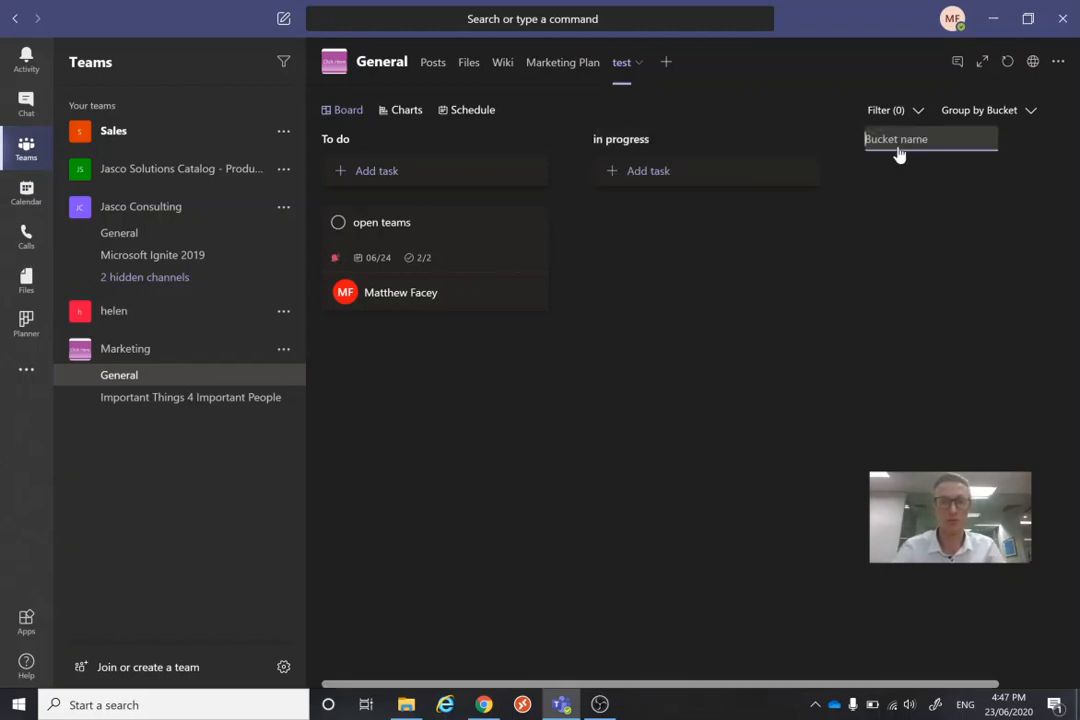
{"action": "type", "text": "finished"}
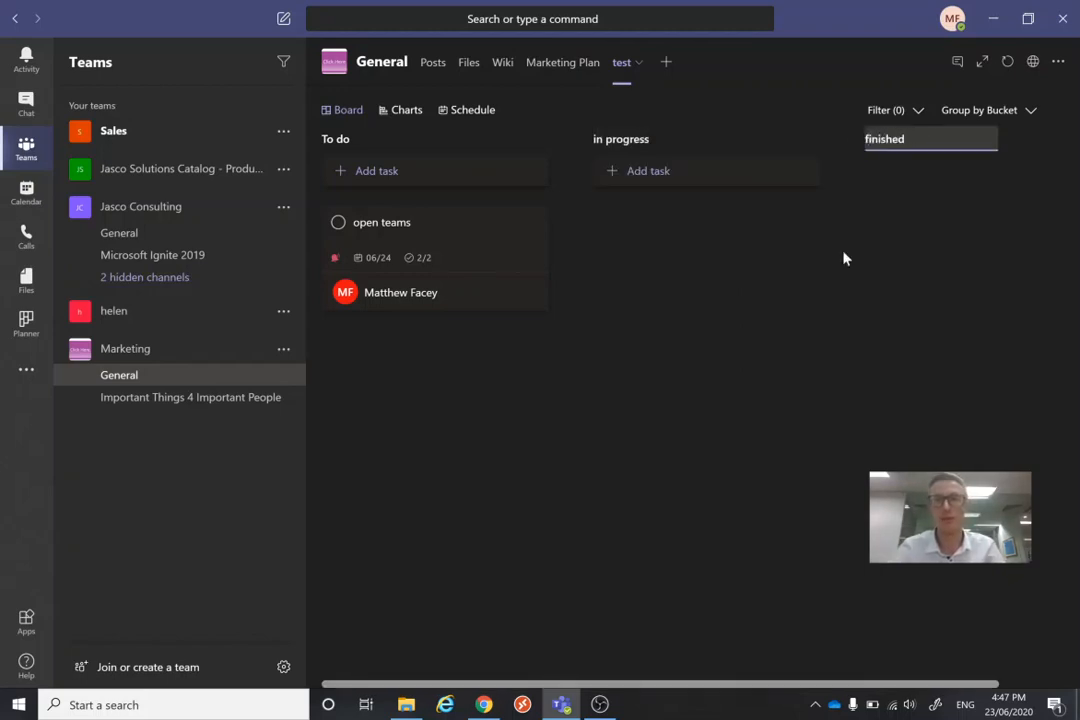
{"action": "key", "text": "Return"}
{"action": "scroll", "coordinate": [578, 304], "scroll_direction": "left", "scroll_amount": 3}
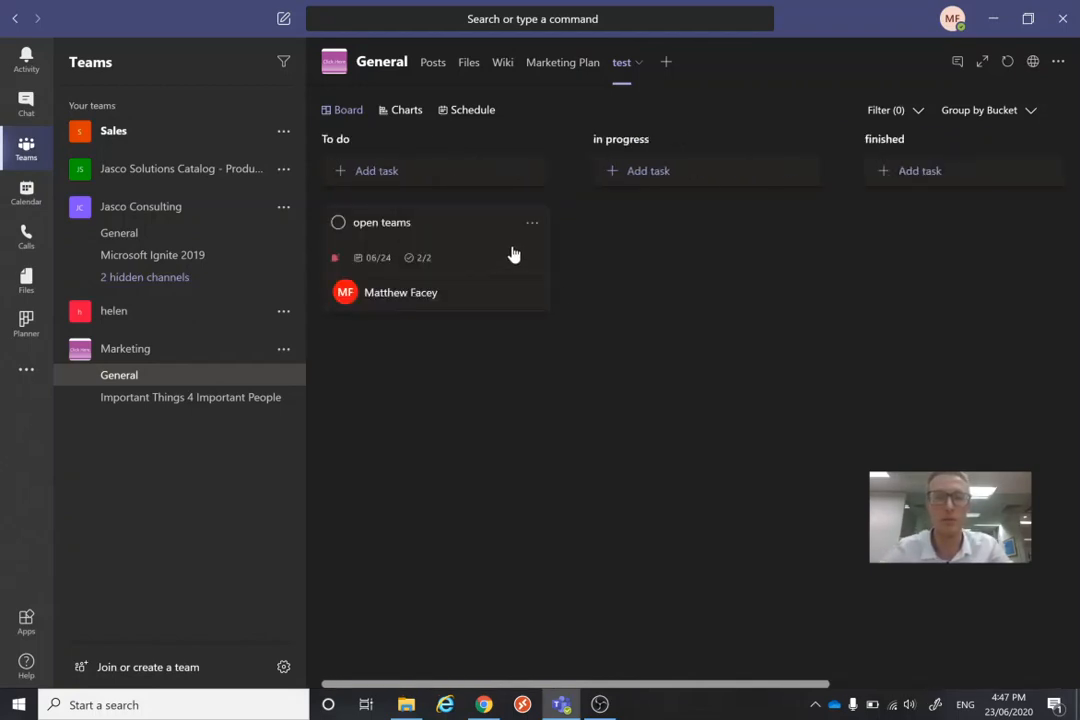
Move the "open teams" task from the "To do" bucket to "in progress" and on to "finished"
{"action": "left_click_drag", "start_coordinate": [477, 244], "coordinate": [636, 233]}
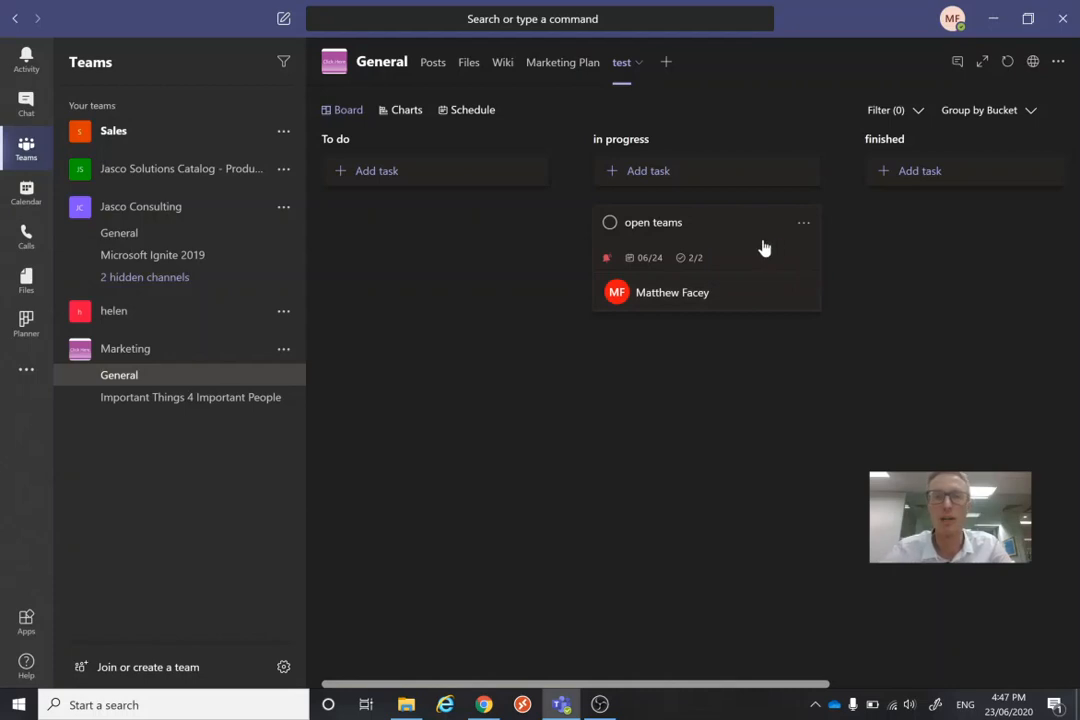
{"action": "left_click_drag", "start_coordinate": [764, 248], "coordinate": [906, 248]}
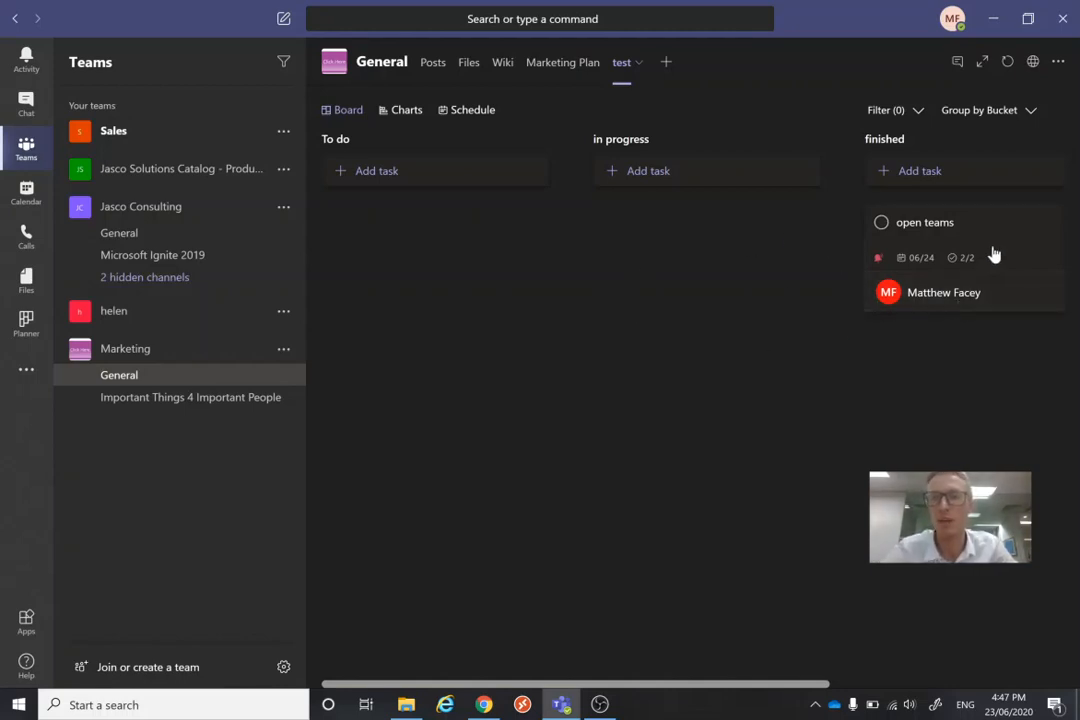
Add a task named "tester" to the "To do" bucket, due 06/26 and assigned to the other team member
{"action": "left_click", "coordinate": [420, 174]}
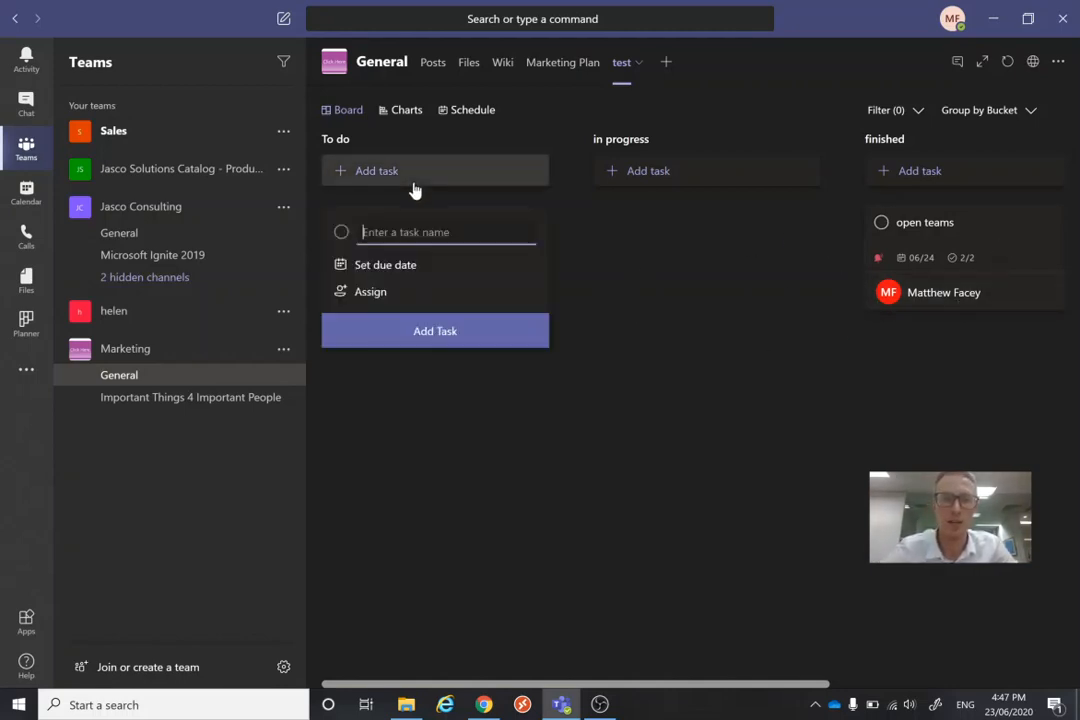
{"action": "type", "text": "t"}
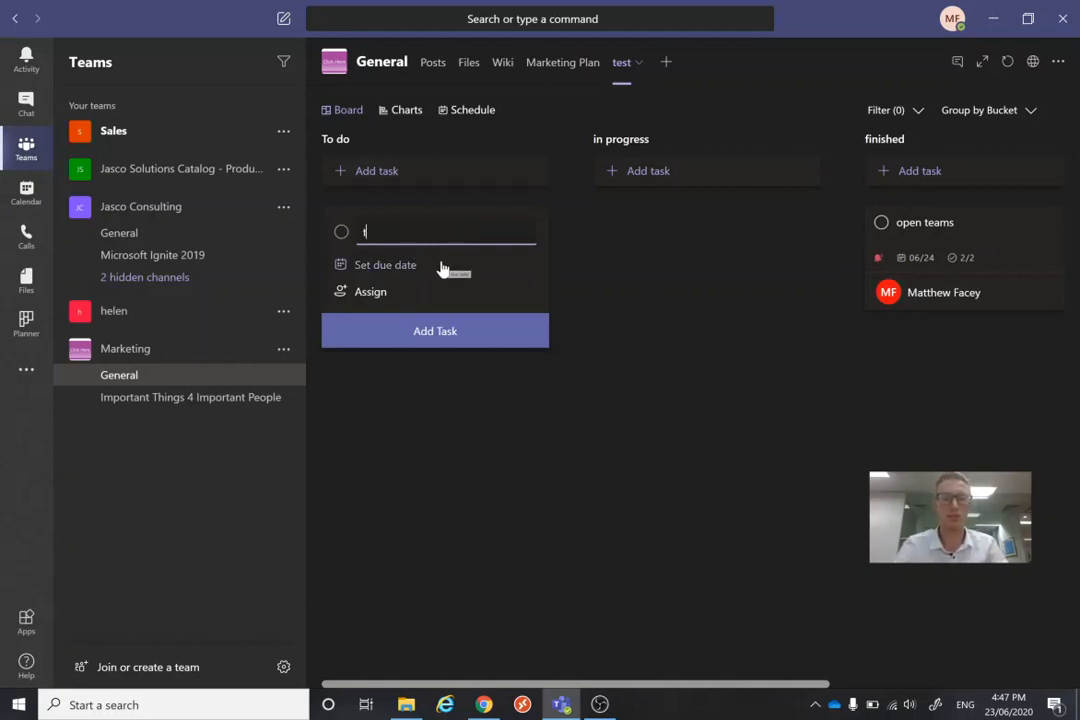
{"action": "type", "text": "ester"}
{"action": "left_click", "coordinate": [441, 266]}
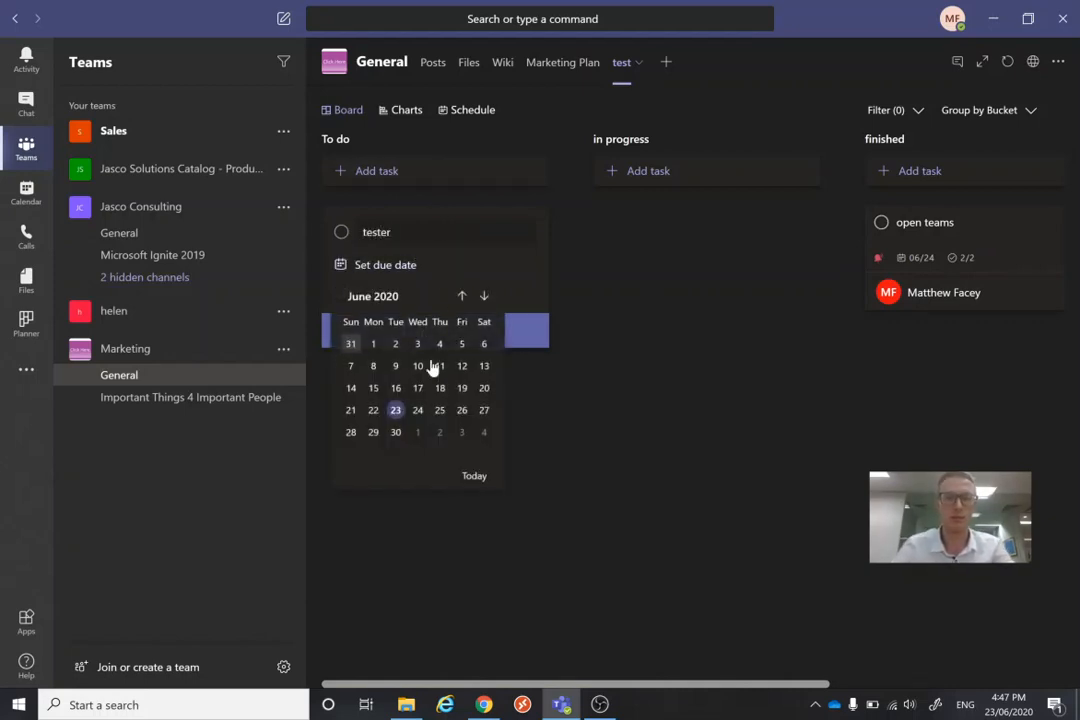
{"action": "left_click", "coordinate": [461, 410]}
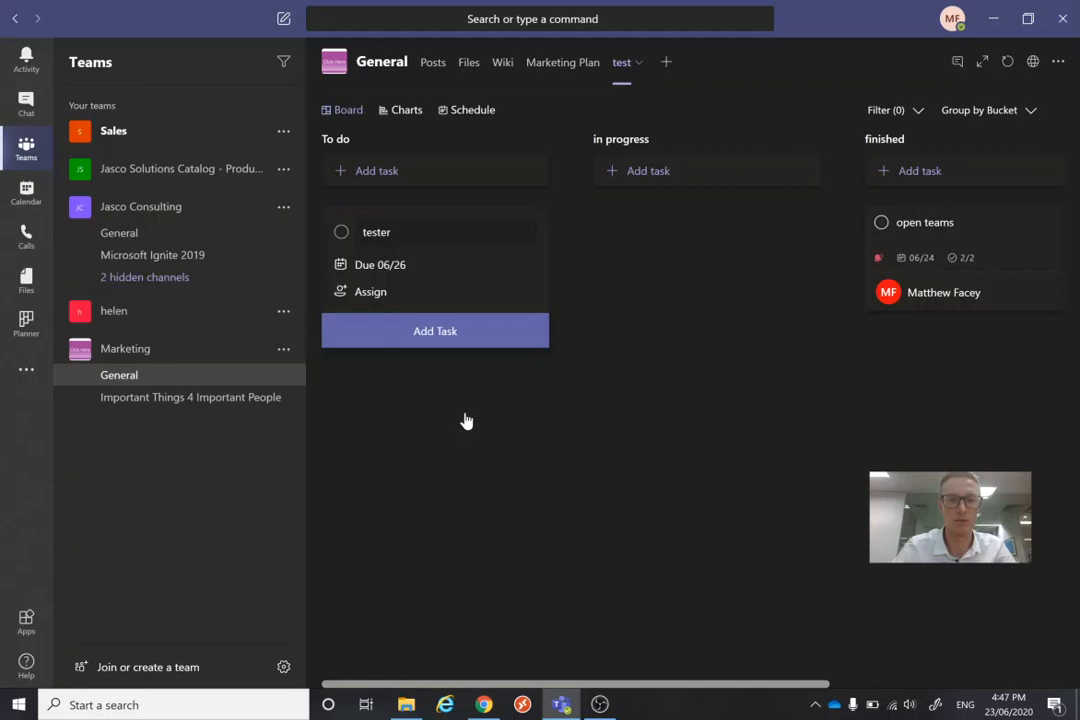
{"action": "left_click", "coordinate": [403, 291]}
{"action": "left_click", "coordinate": [388, 382]}
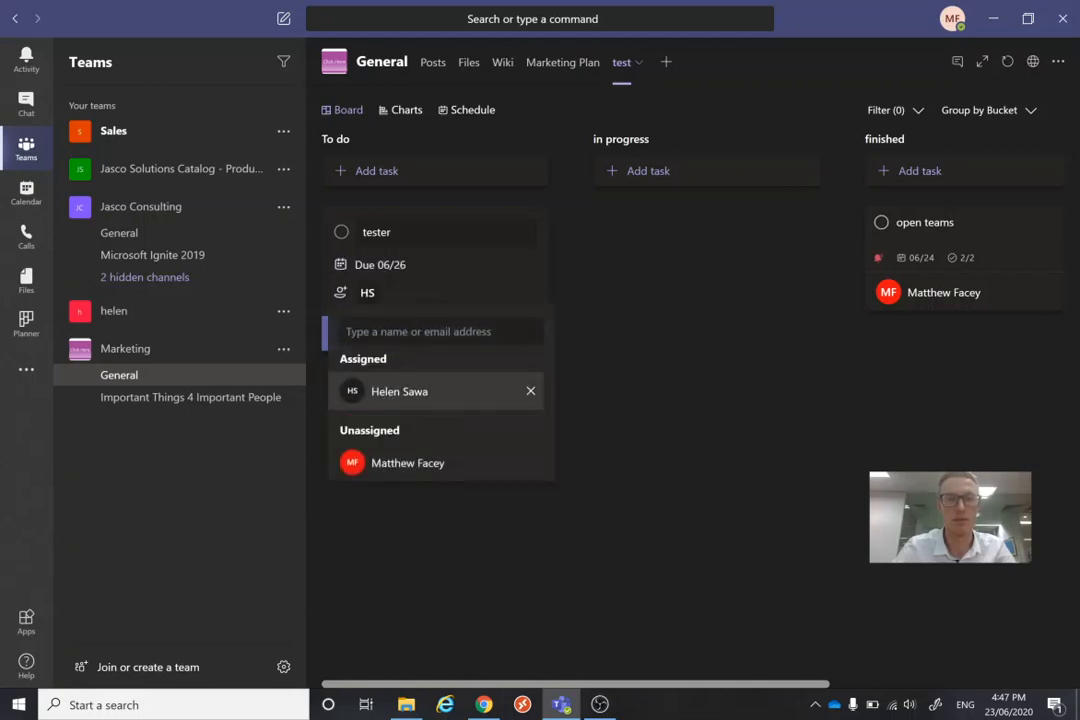
{"action": "left_click", "coordinate": [676, 449]}
{"action": "left_click", "coordinate": [489, 340]}
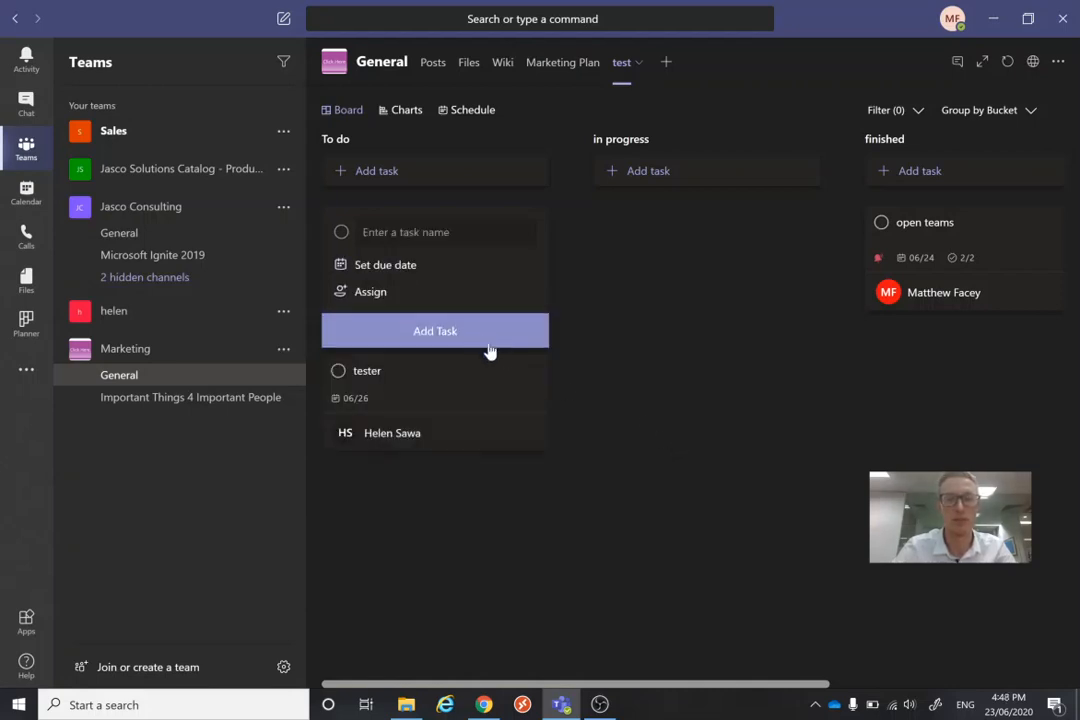
{"action": "left_click", "coordinate": [659, 370]}
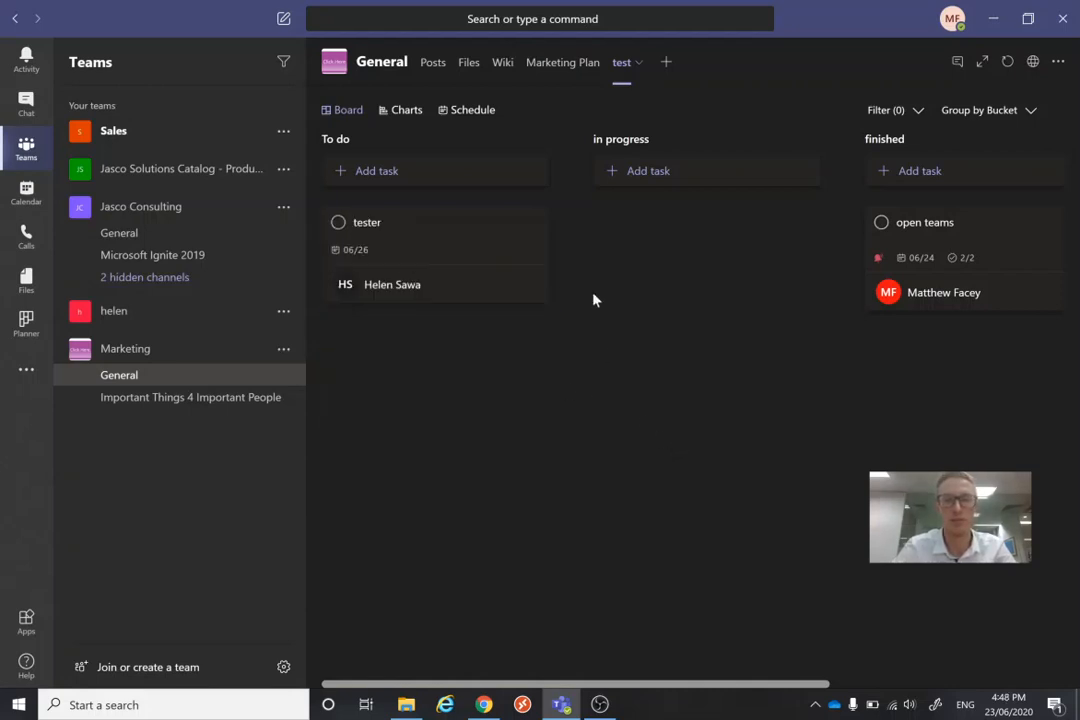
Try the due-date filters Today, Tomorrow and This week on the board and clear them again
{"action": "left_click", "coordinate": [893, 113]}
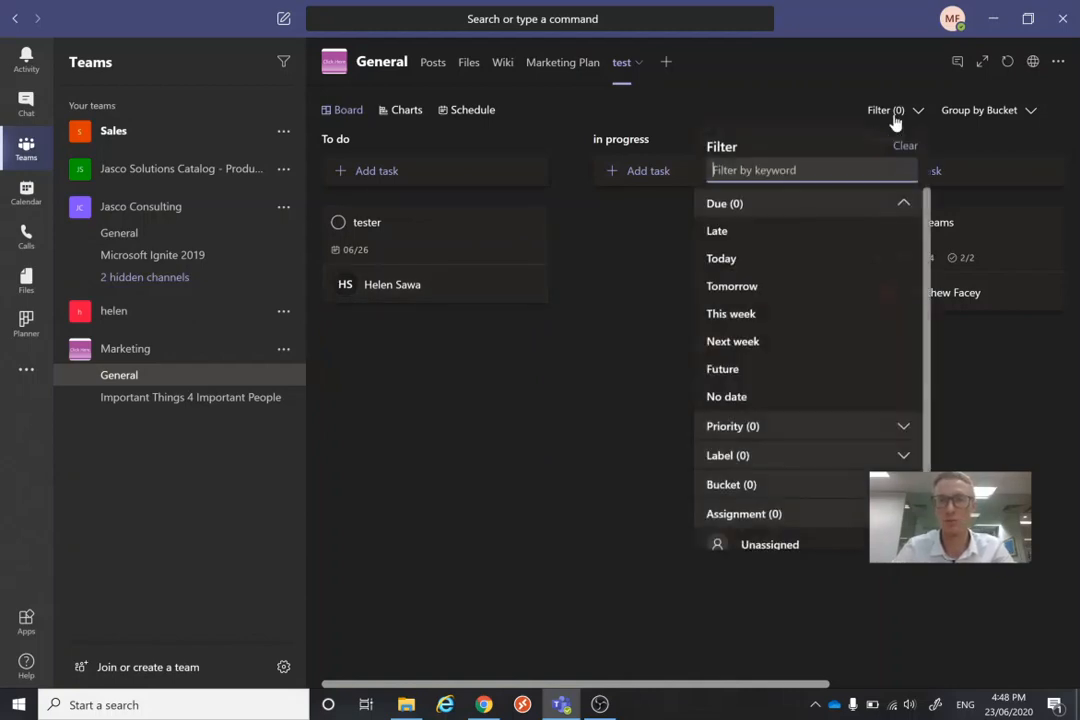
{"action": "left_click", "coordinate": [798, 268]}
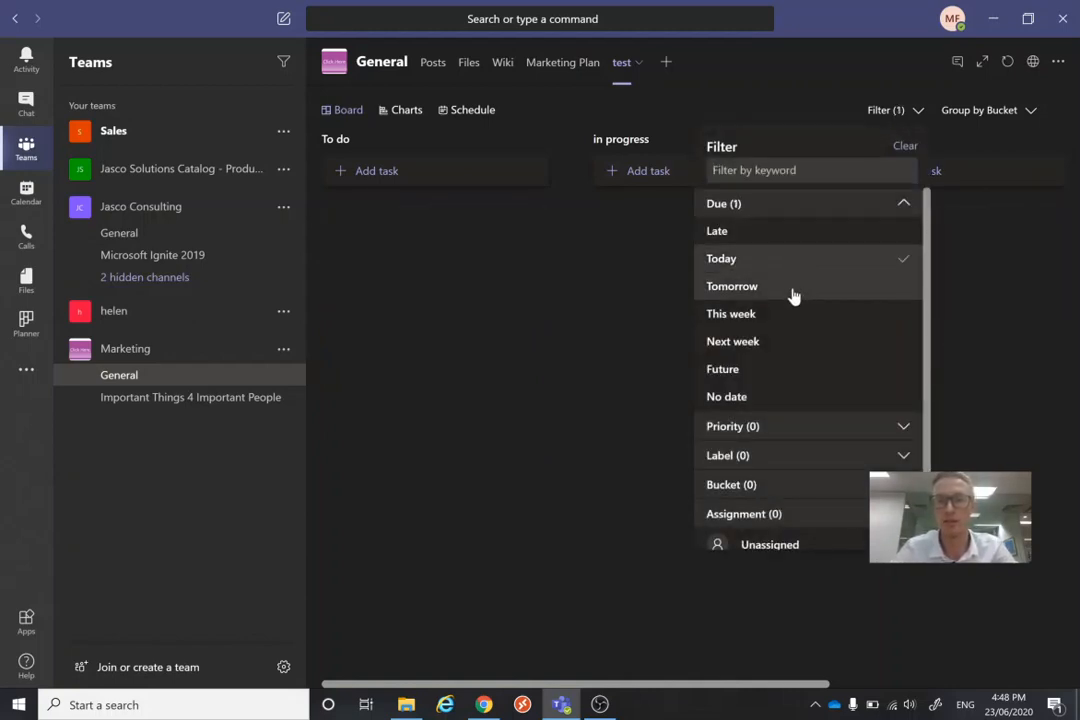
{"action": "left_click", "coordinate": [792, 294]}
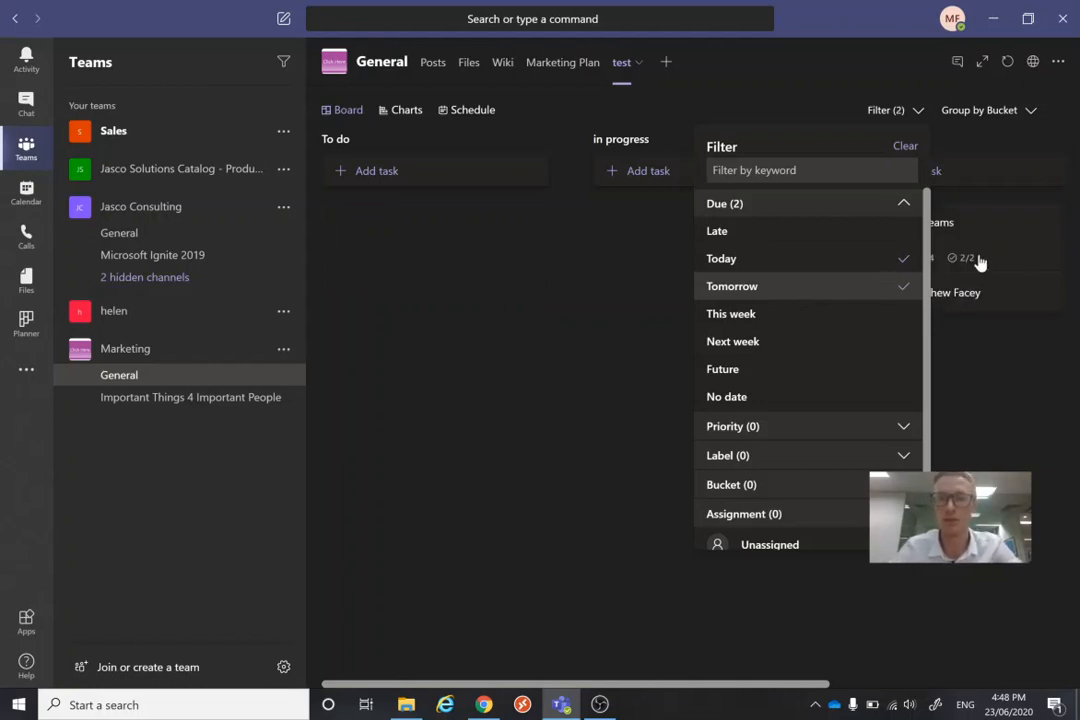
{"action": "left_click", "coordinate": [813, 316]}
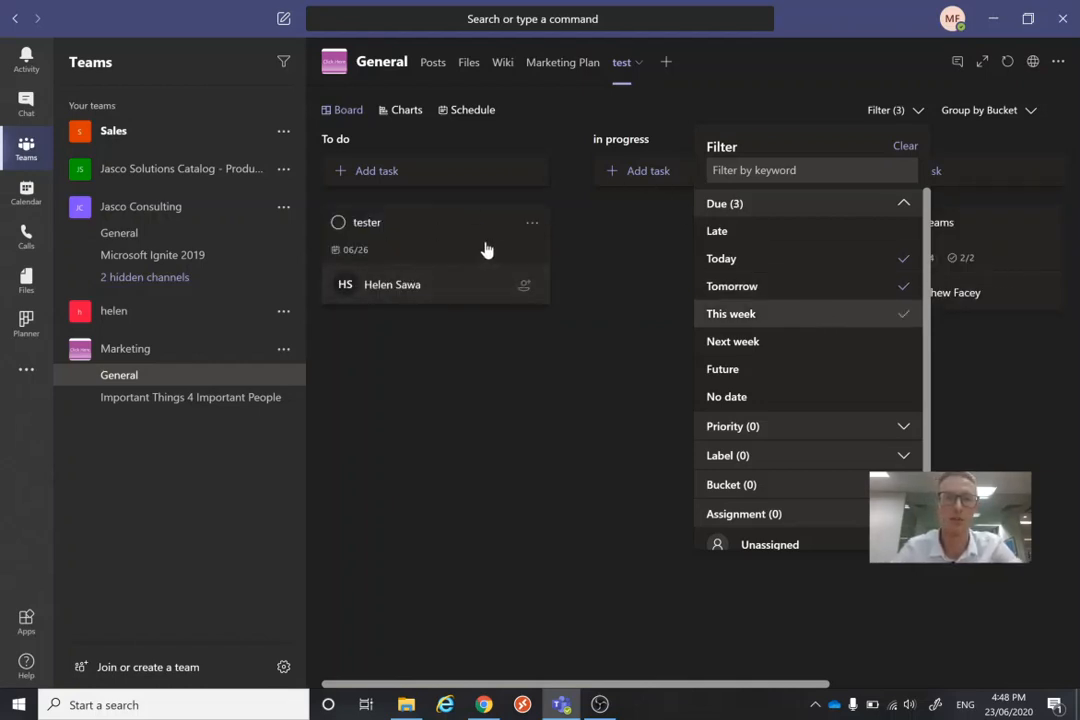
{"action": "left_click", "coordinate": [779, 313]}
{"action": "left_click", "coordinate": [785, 286]}
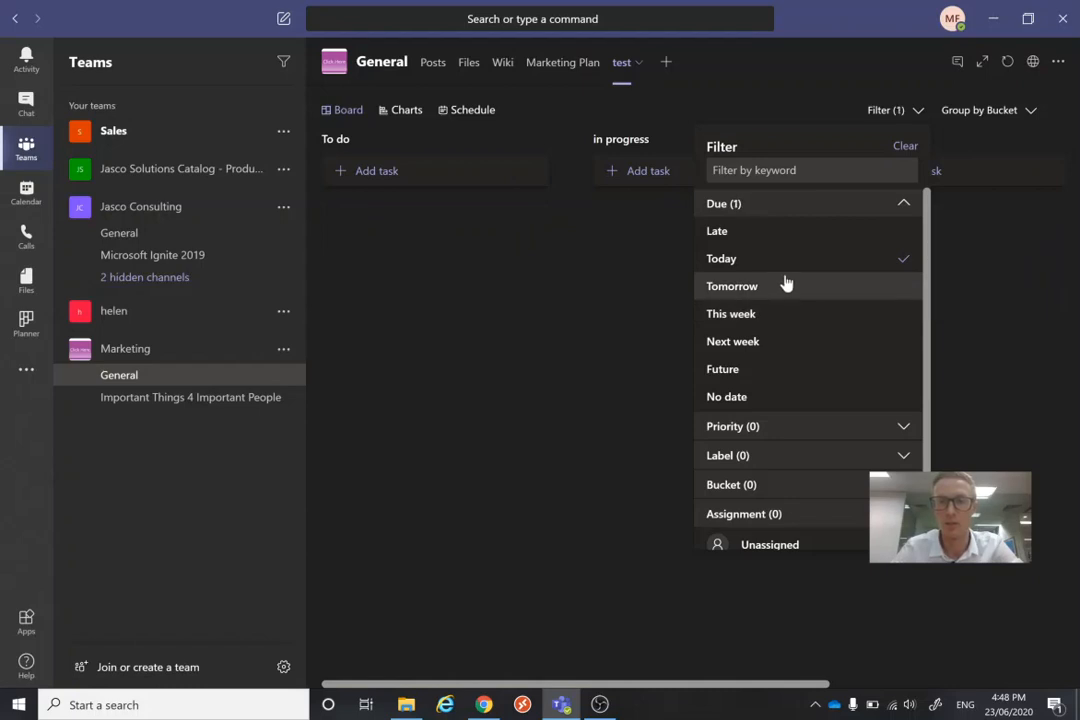
{"action": "left_click", "coordinate": [784, 284]}
{"action": "left_click", "coordinate": [788, 266]}
{"action": "left_click", "coordinate": [788, 290]}
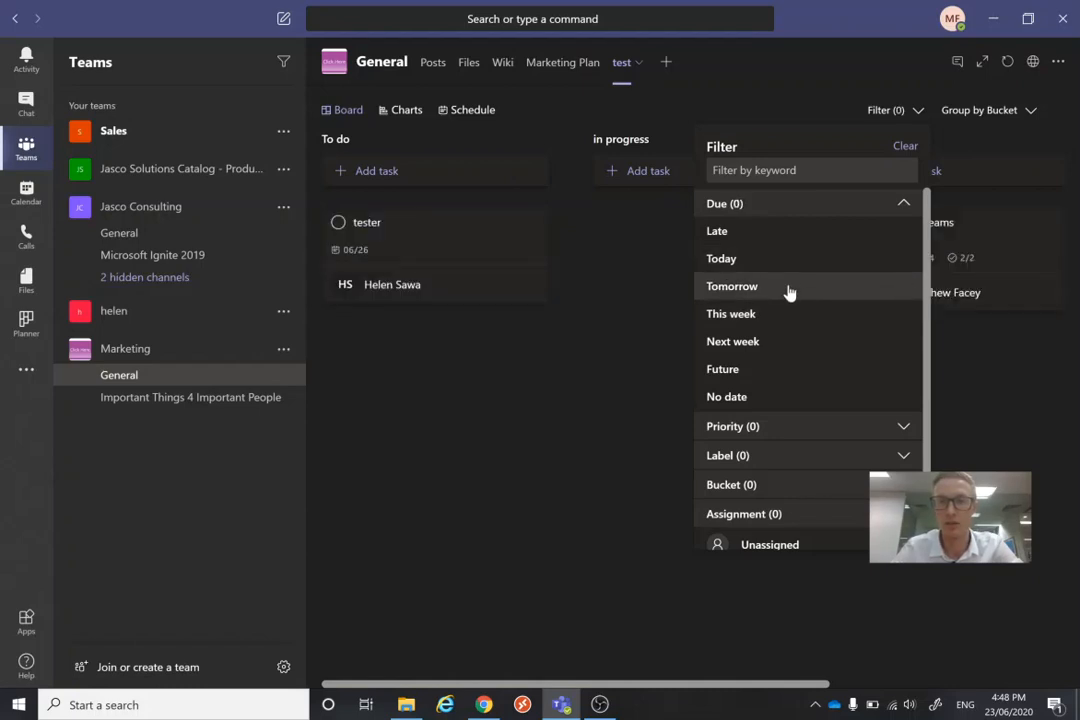
Filter the board by the priorities Urgent and Medium
{"action": "left_click", "coordinate": [843, 437]}
{"action": "left_click", "coordinate": [794, 455]}
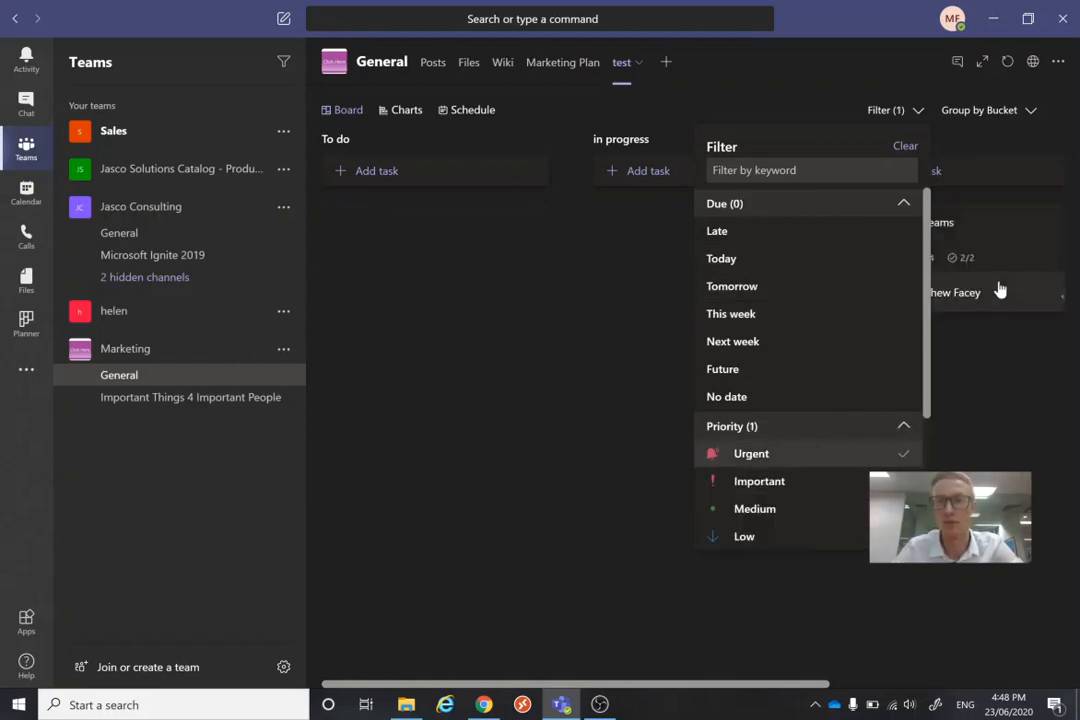
{"action": "left_click", "coordinate": [784, 509]}
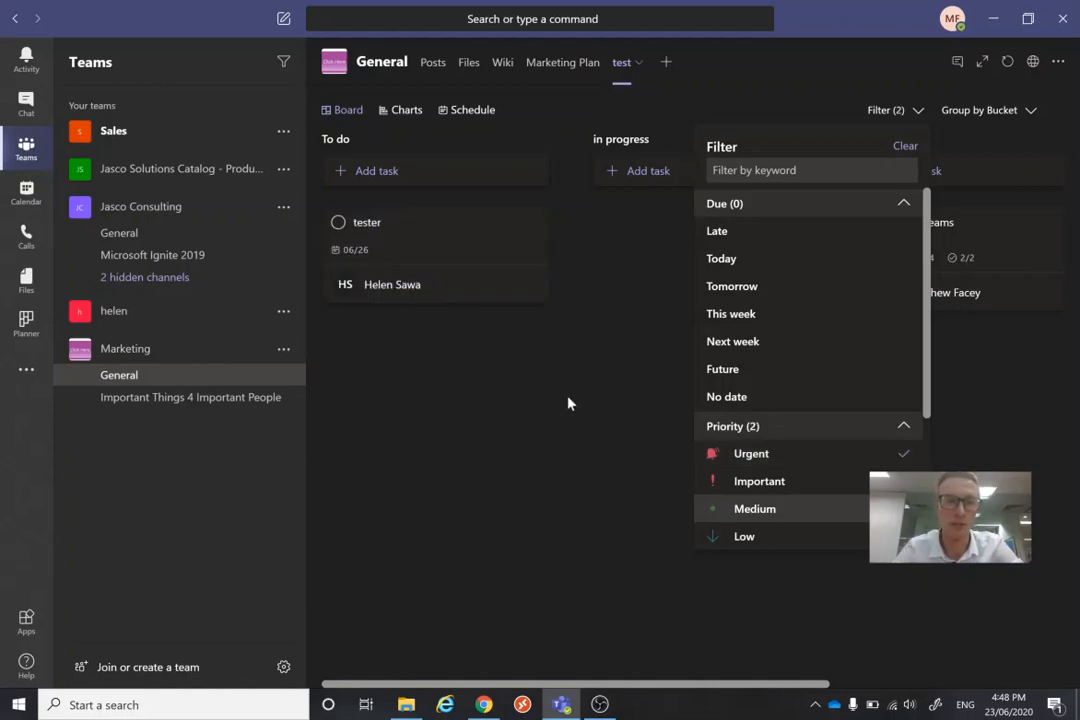
{"action": "left_click", "coordinate": [789, 437]}
Add both team members to the assignment filter and close the filter options
{"action": "scroll", "coordinate": [789, 437], "scroll_direction": "down", "scroll_amount": 1}
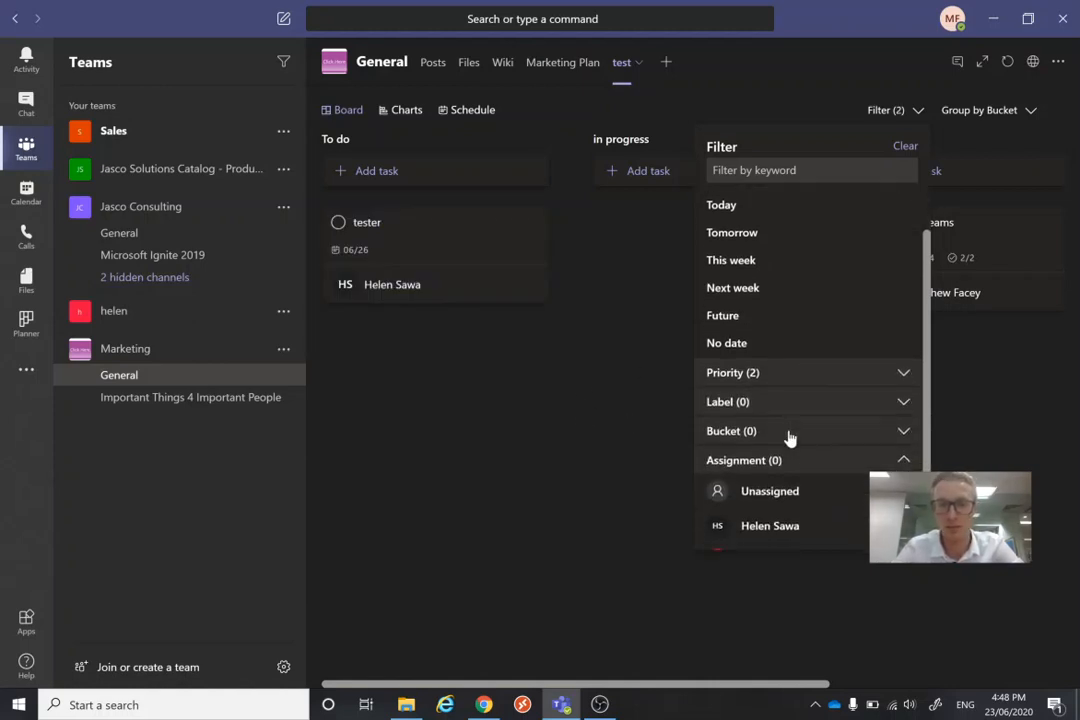
{"action": "left_click", "coordinate": [774, 465]}
{"action": "left_click", "coordinate": [771, 514]}
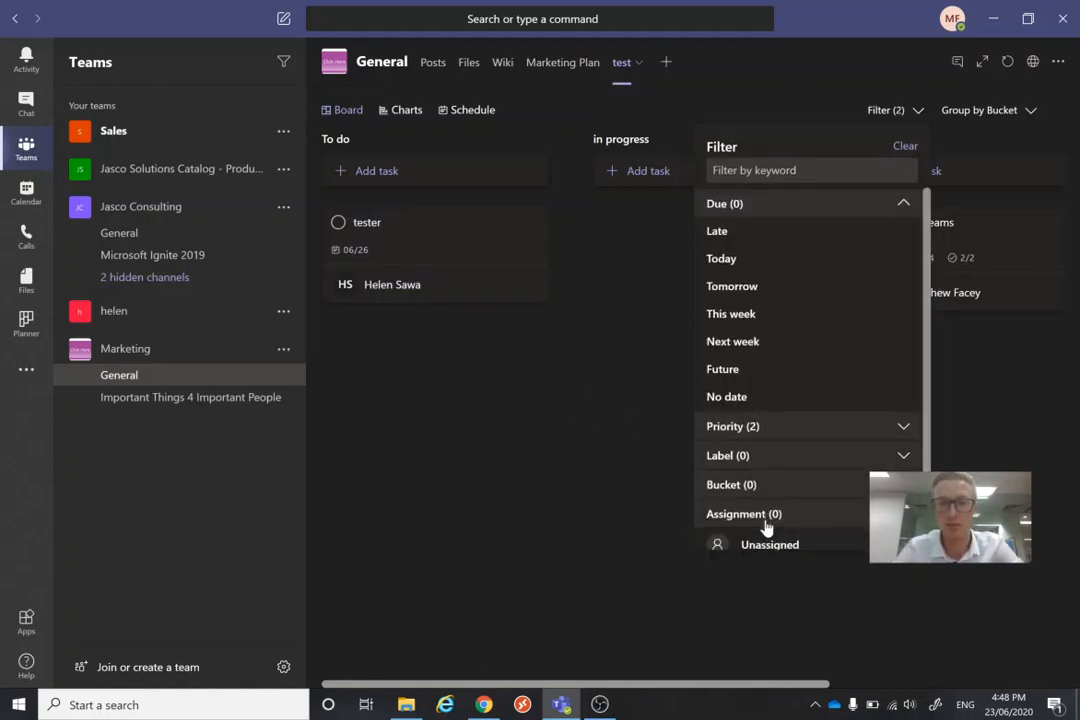
{"action": "scroll", "coordinate": [767, 525], "scroll_direction": "down", "scroll_amount": 1}
{"action": "left_click", "coordinate": [779, 486]}
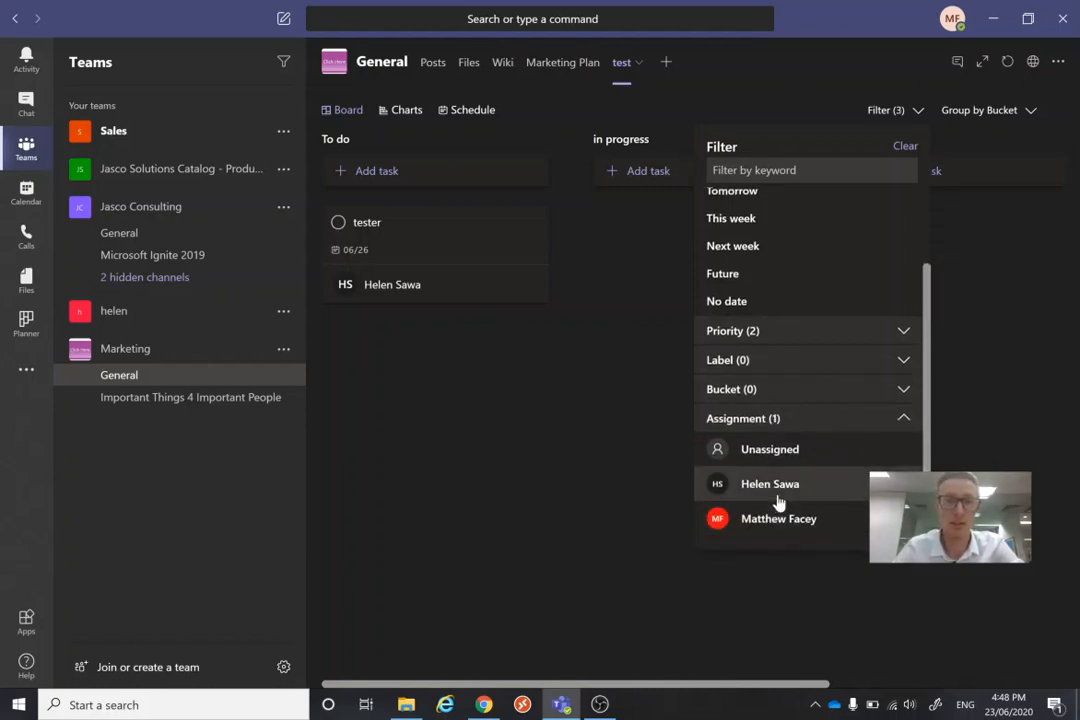
{"action": "left_click", "coordinate": [776, 517]}
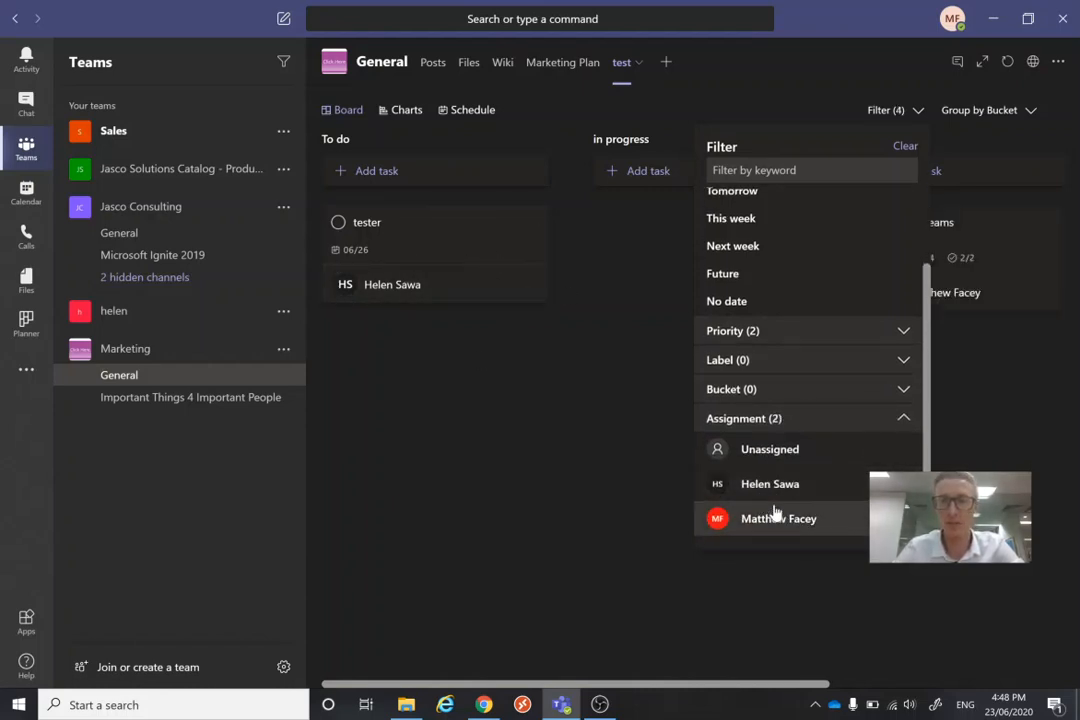
{"action": "left_click", "coordinate": [906, 113]}
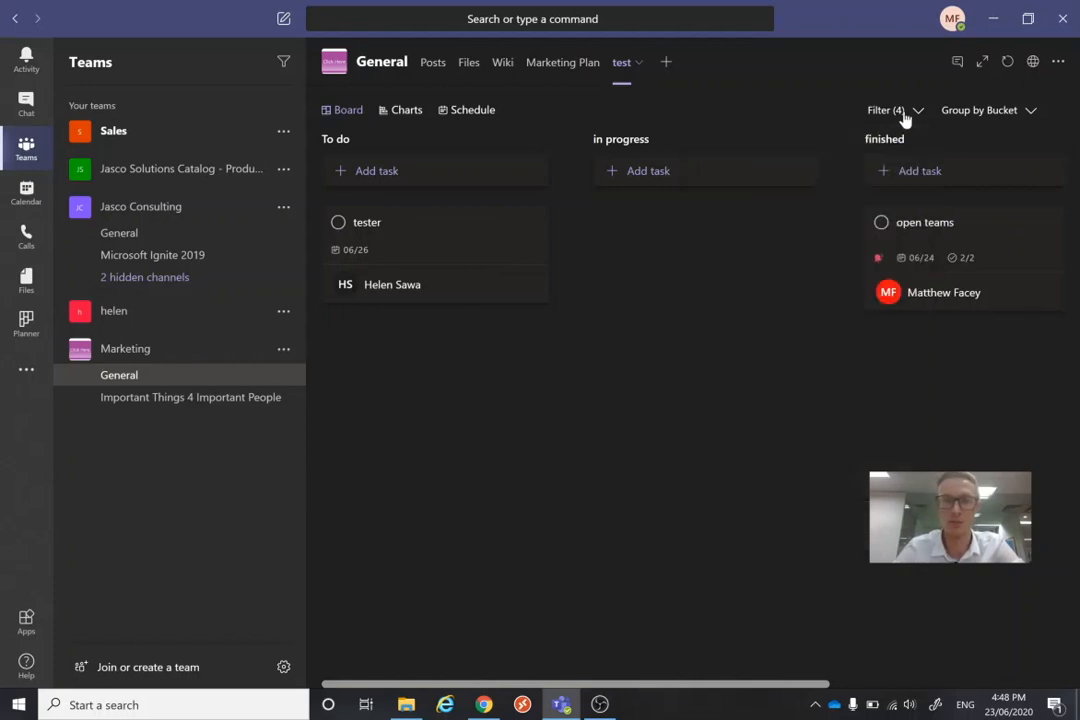
Switch the plan to the charts view and set the progress of the "open teams" task to In progress
{"action": "left_click", "coordinate": [406, 110]}
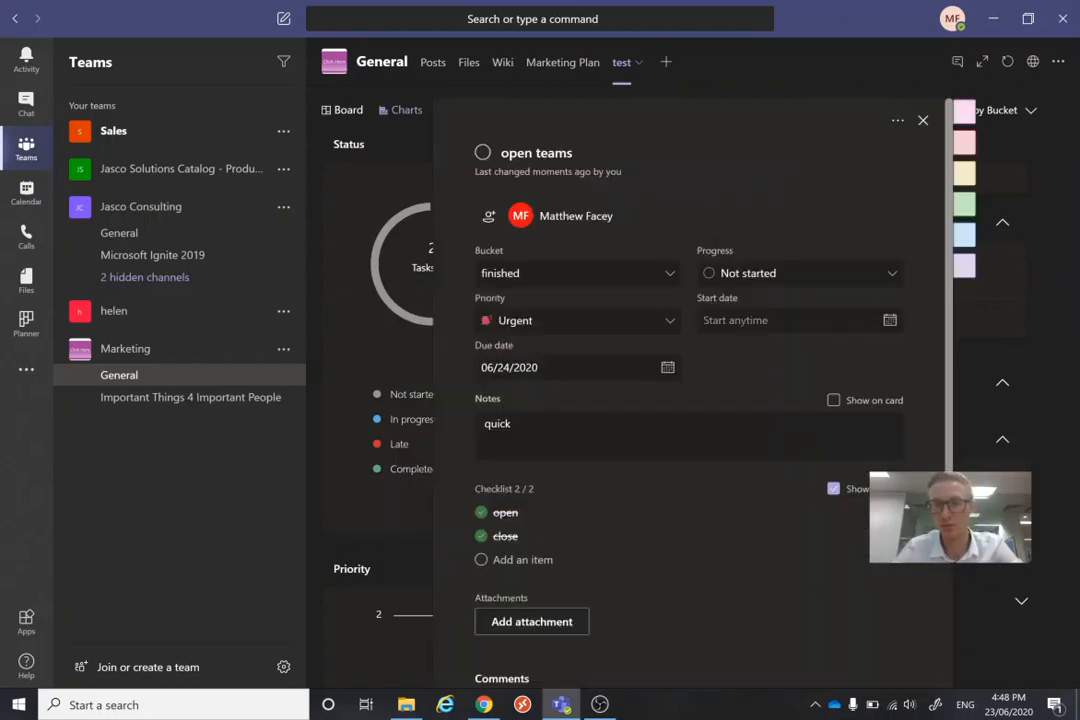
{"action": "left_click", "coordinate": [860, 280]}
{"action": "left_click", "coordinate": [837, 336]}
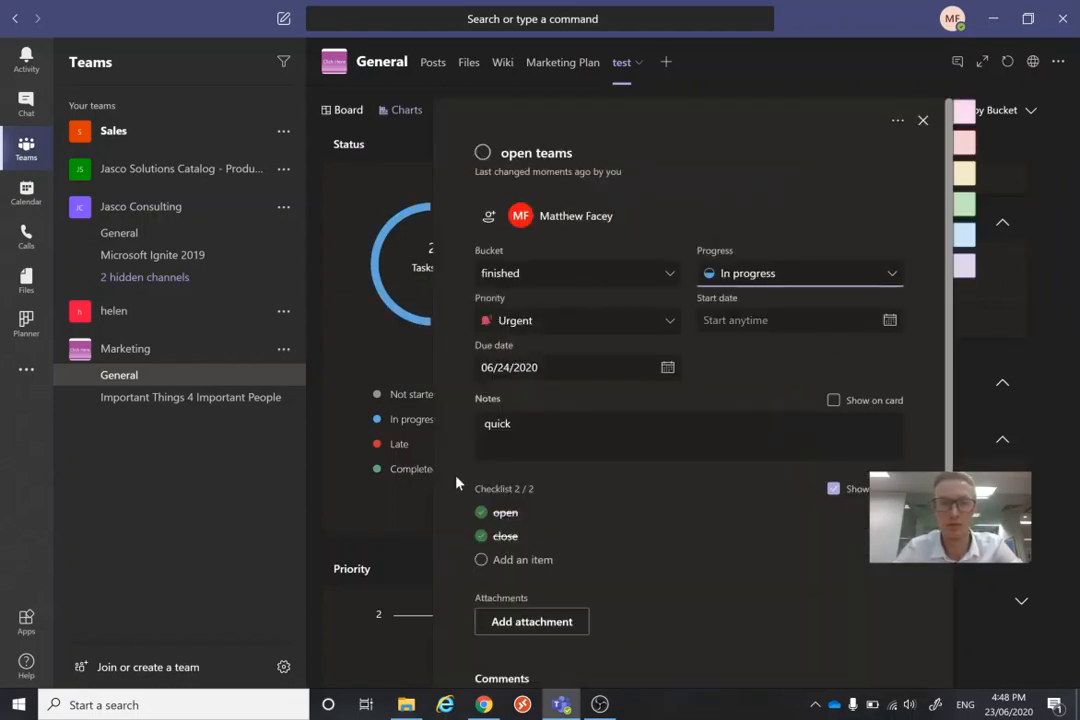
{"action": "left_click", "coordinate": [422, 515]}
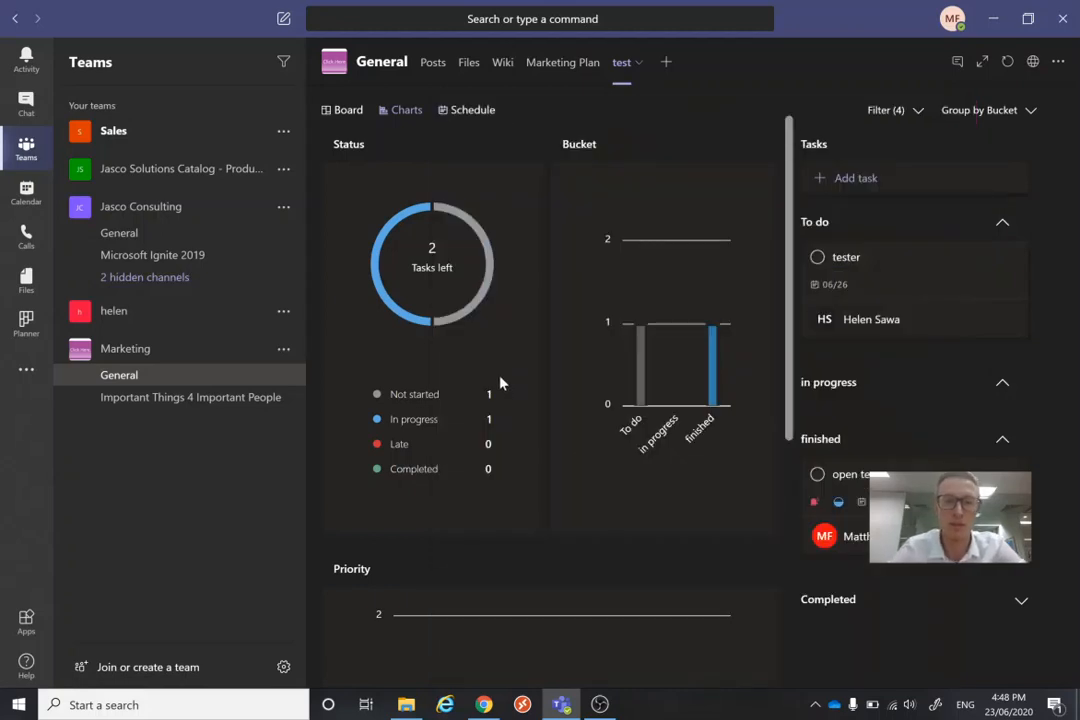
Examine the status, bucket, priority and members charts, including the task details for individual bars
{"action": "mouse_move", "coordinate": [415, 288]}
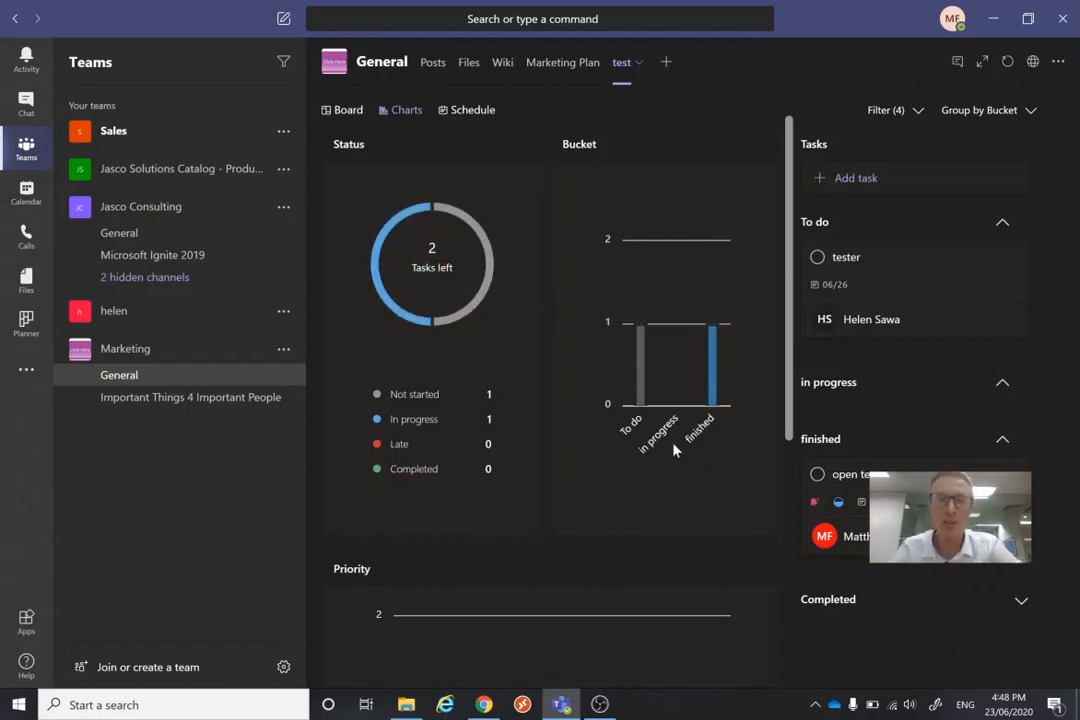
{"action": "scroll", "coordinate": [660, 427], "scroll_direction": "down", "scroll_amount": 1}
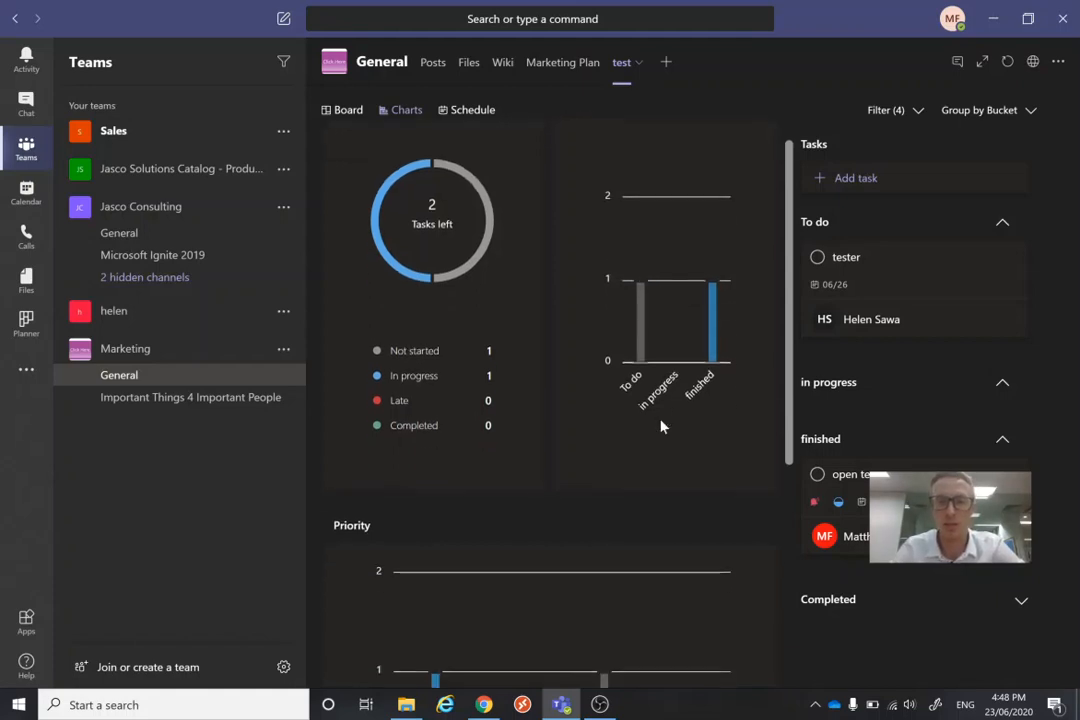
{"action": "mouse_move", "coordinate": [637, 346]}
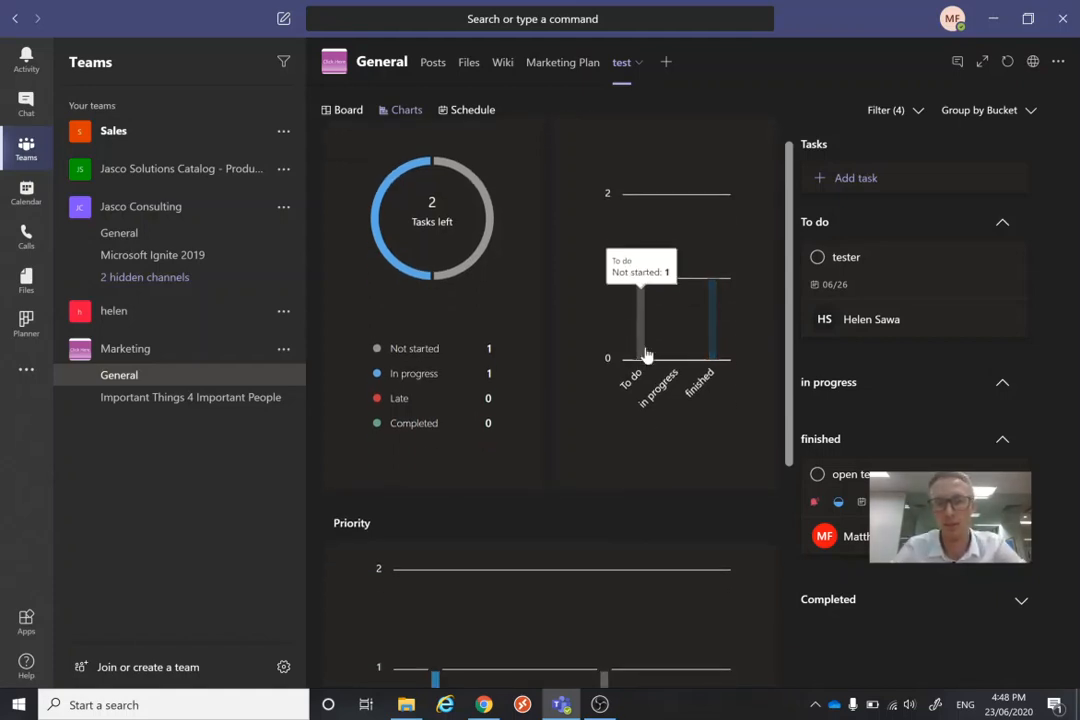
{"action": "mouse_move", "coordinate": [709, 299]}
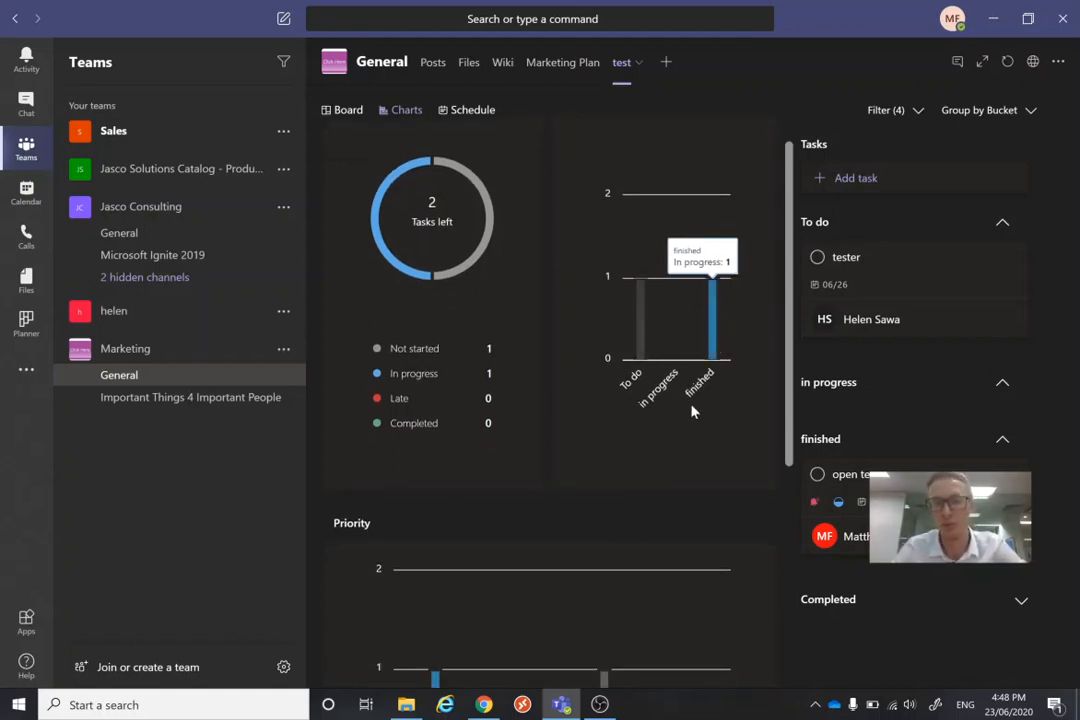
{"action": "scroll", "coordinate": [693, 410], "scroll_direction": "down", "scroll_amount": 7}
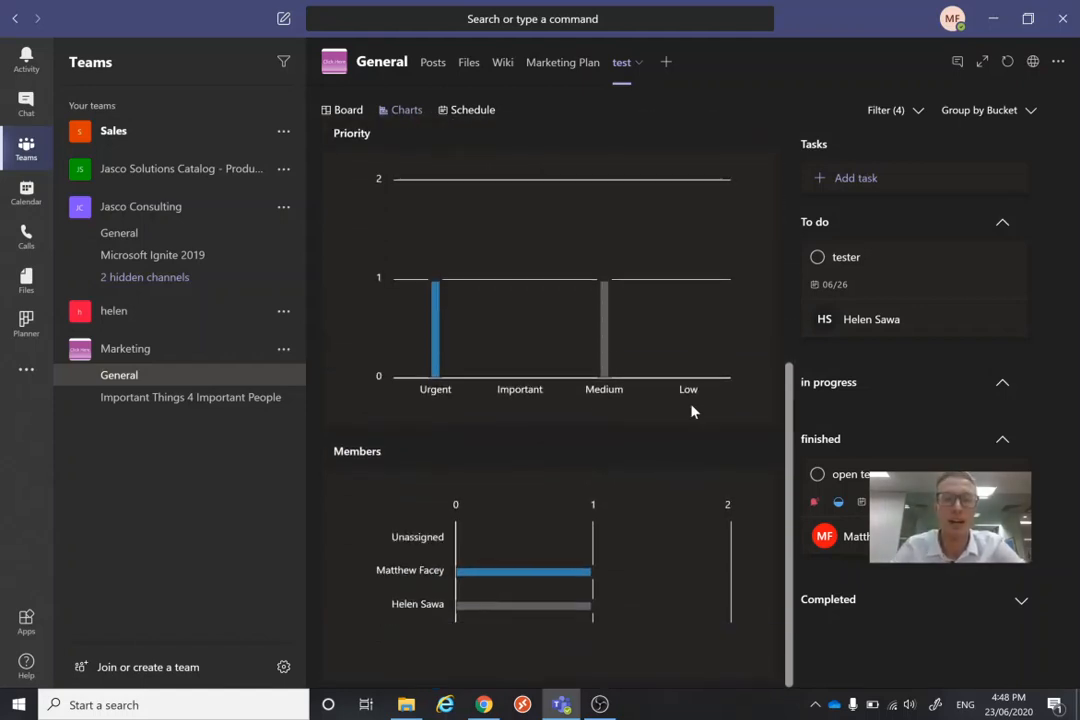
{"action": "mouse_move", "coordinate": [465, 297]}
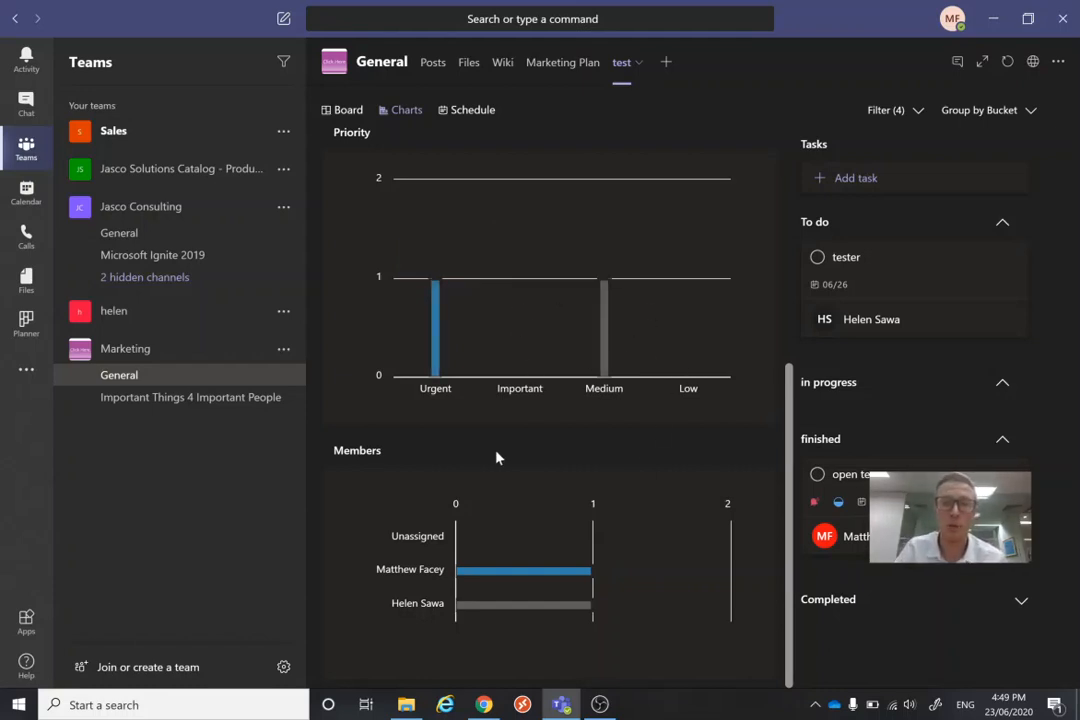
{"action": "mouse_move", "coordinate": [459, 580]}
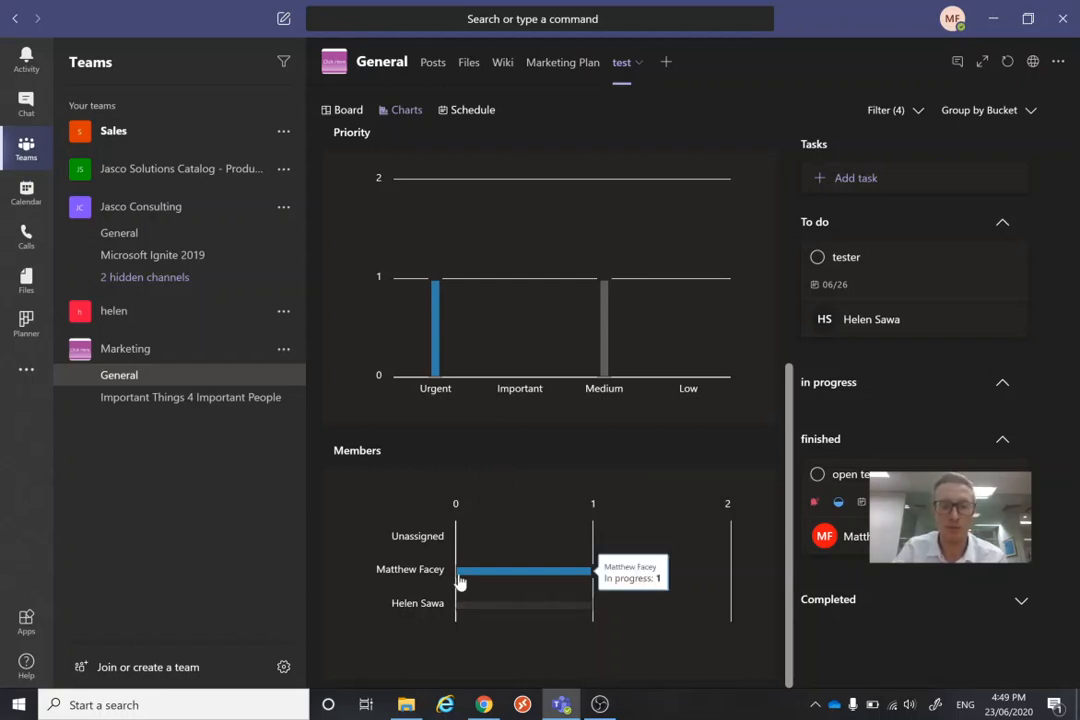
{"action": "mouse_move", "coordinate": [484, 605]}
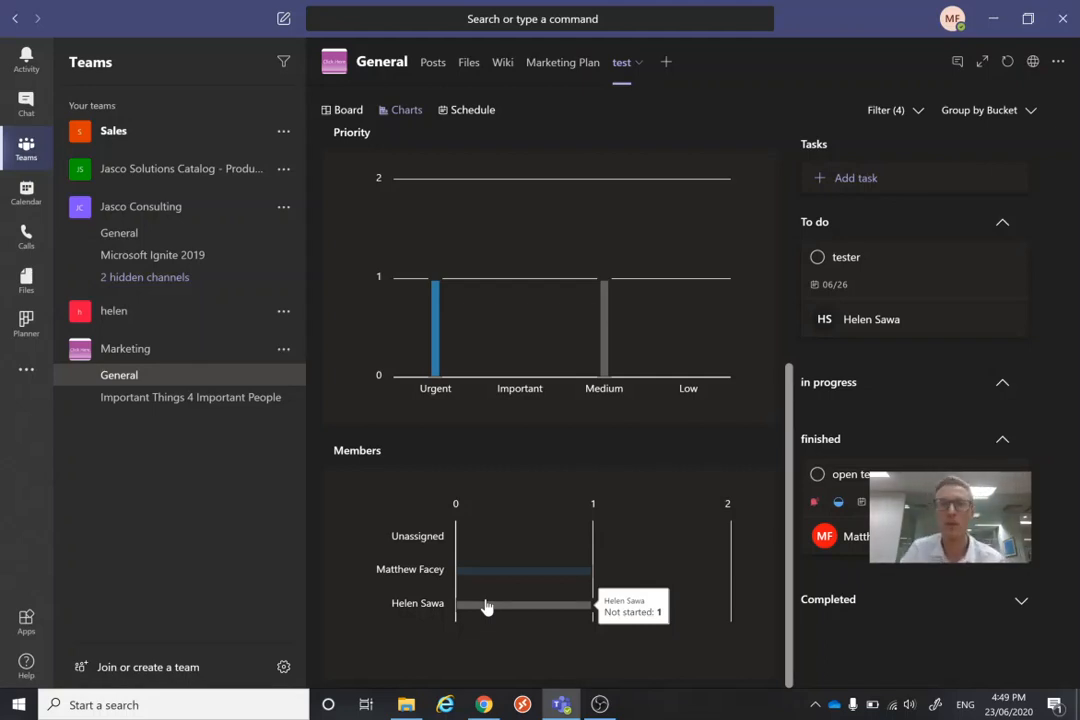
{"action": "scroll", "coordinate": [487, 607], "scroll_direction": "up", "scroll_amount": 5}
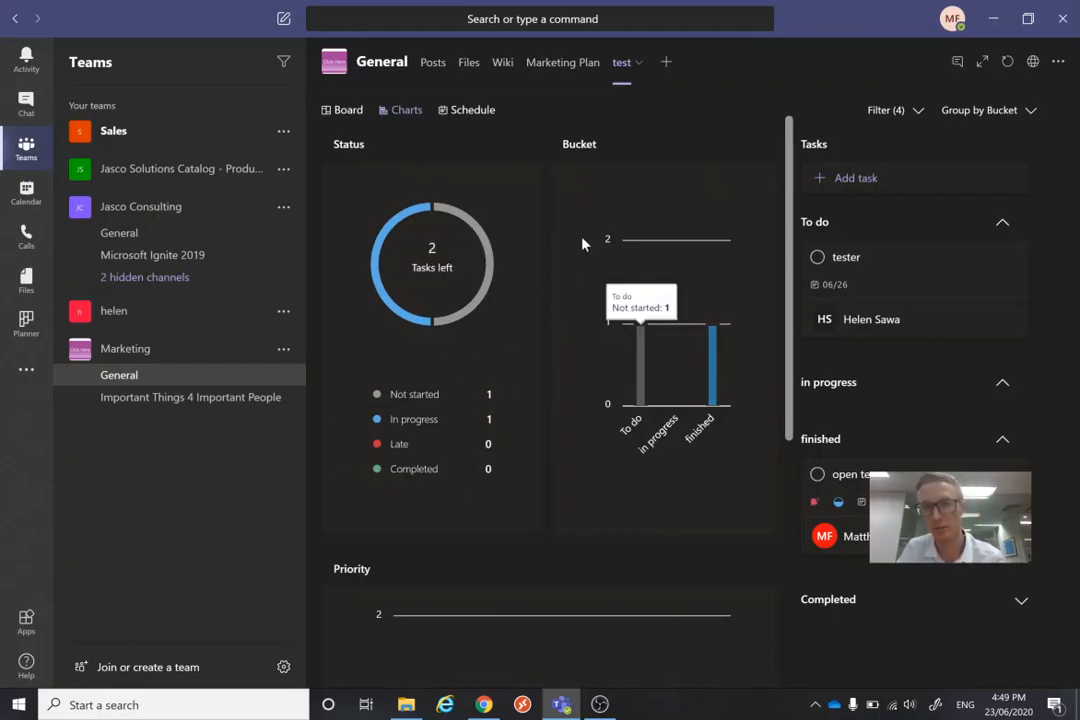
Show the plan's tasks on the monthly schedule calendar
{"action": "left_click", "coordinate": [474, 111]}
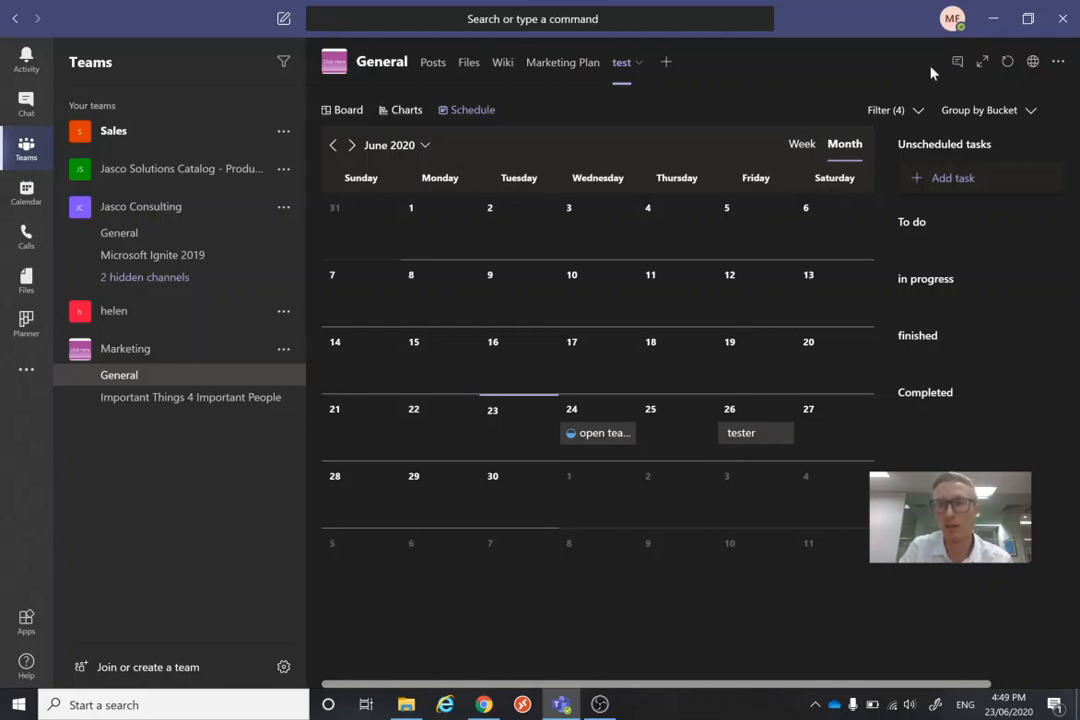
Post the reply "good job guys" in the test plan tab's conversation and close the conversation
{"action": "left_click", "coordinate": [957, 63]}
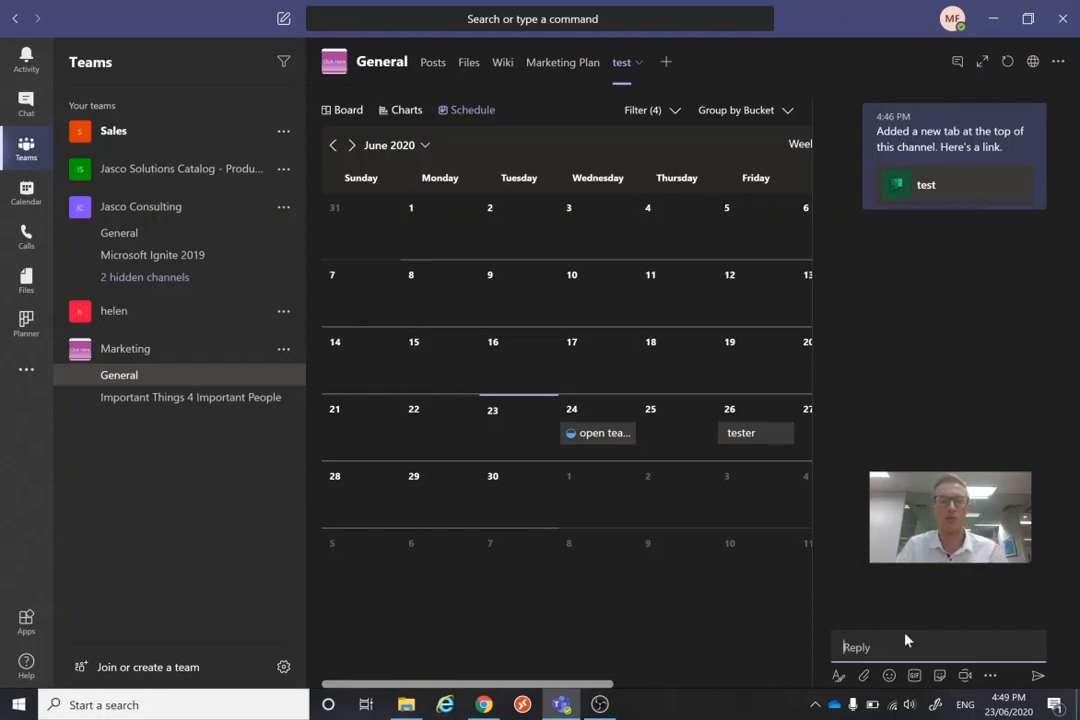
{"action": "type", "text": "good "}
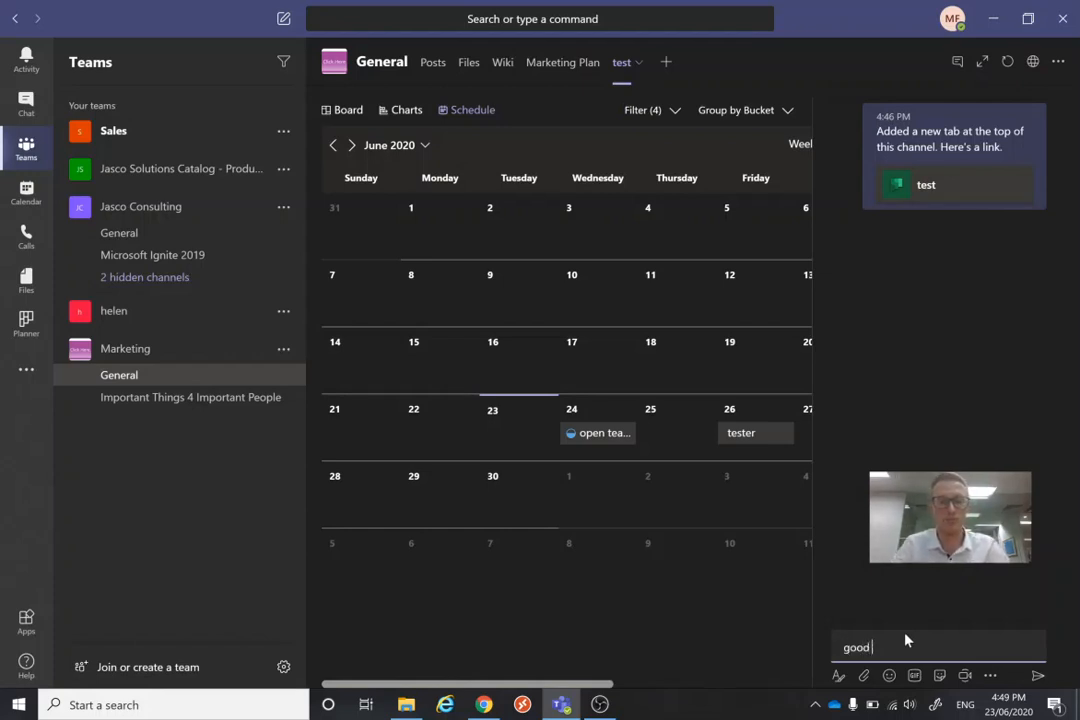
{"action": "type", "text": "job guys"}
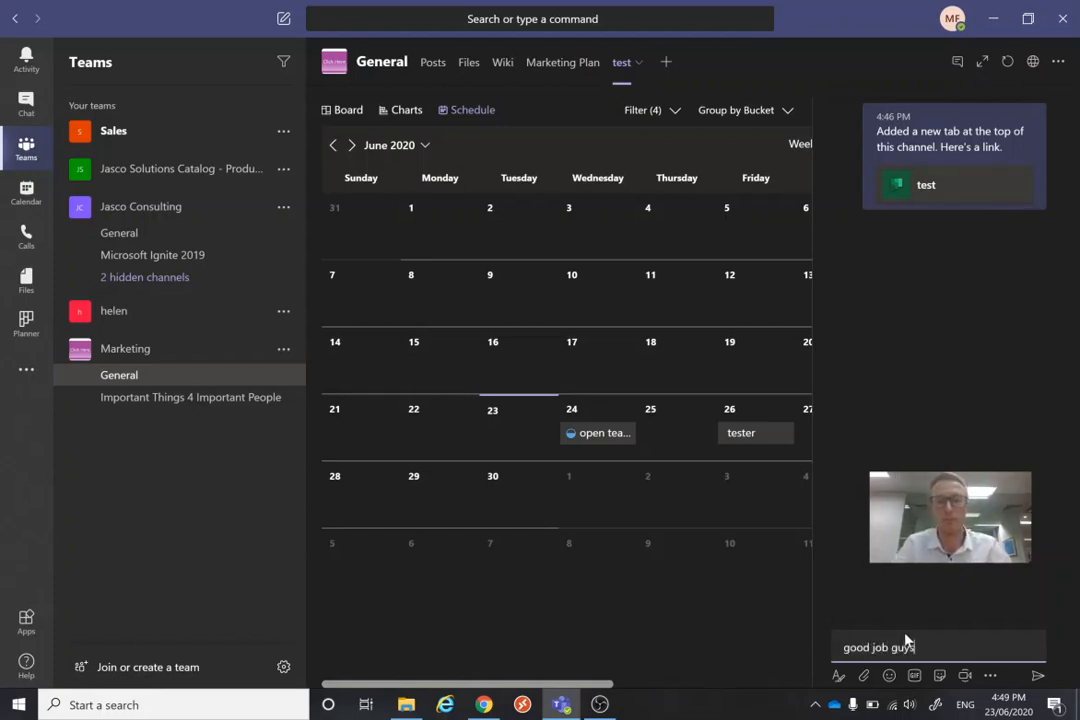
{"action": "key", "text": "Return"}
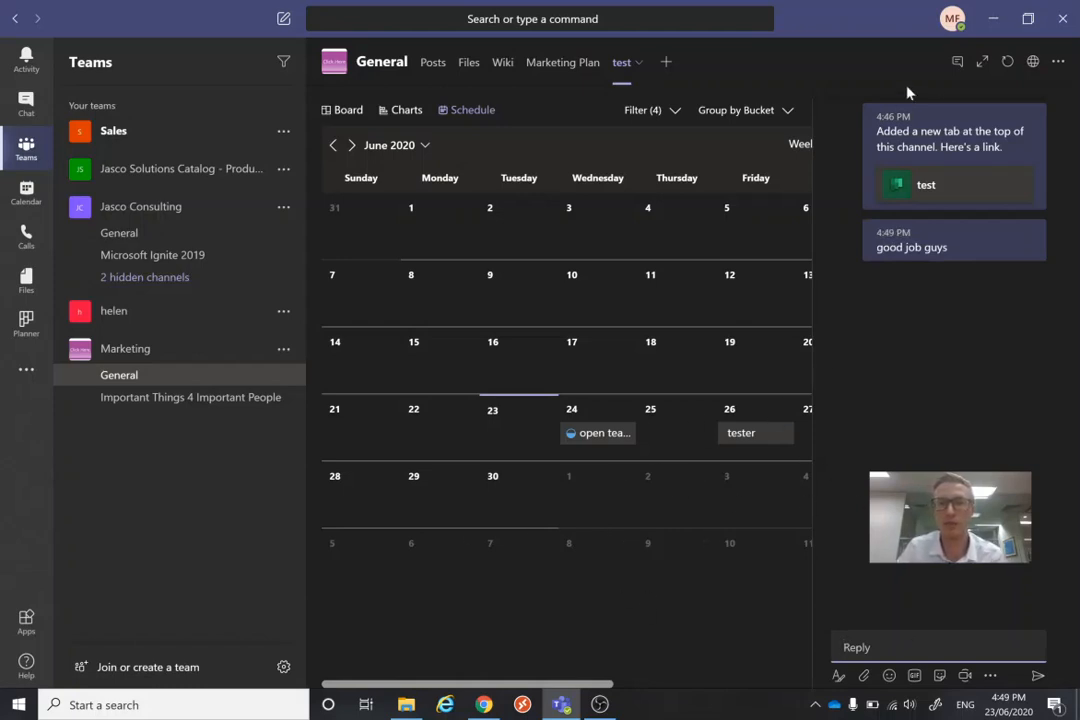
{"action": "left_click", "coordinate": [957, 61]}
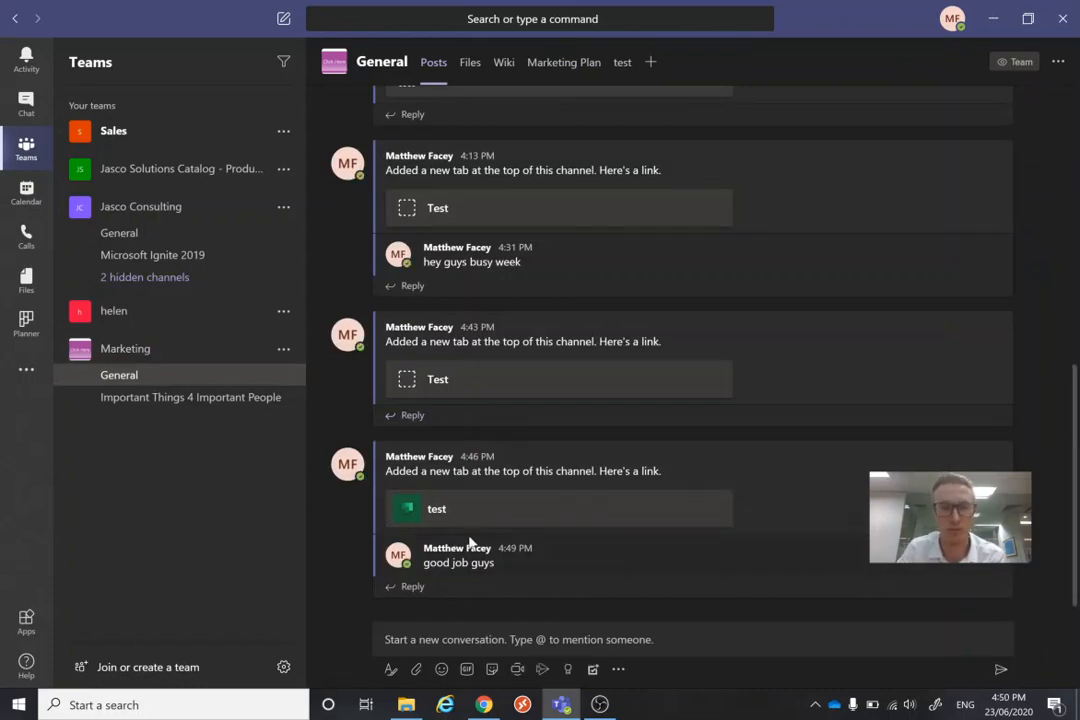
Switch from the channel's posts to the Planner app within Teams
{"action": "left_click", "coordinate": [27, 322]}
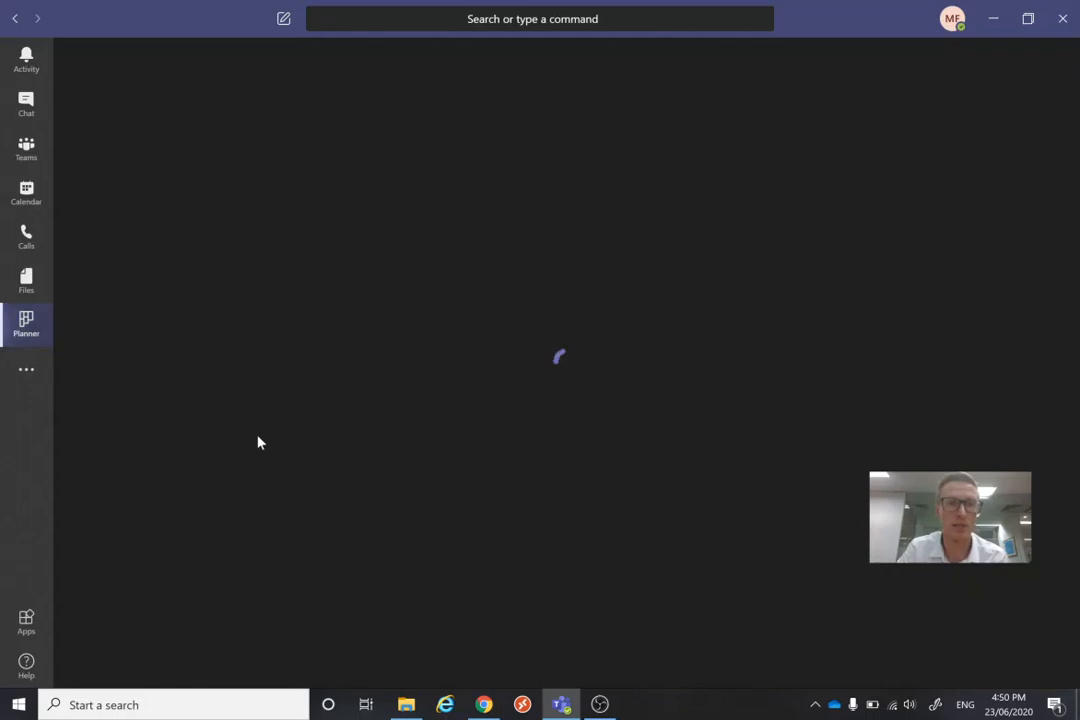